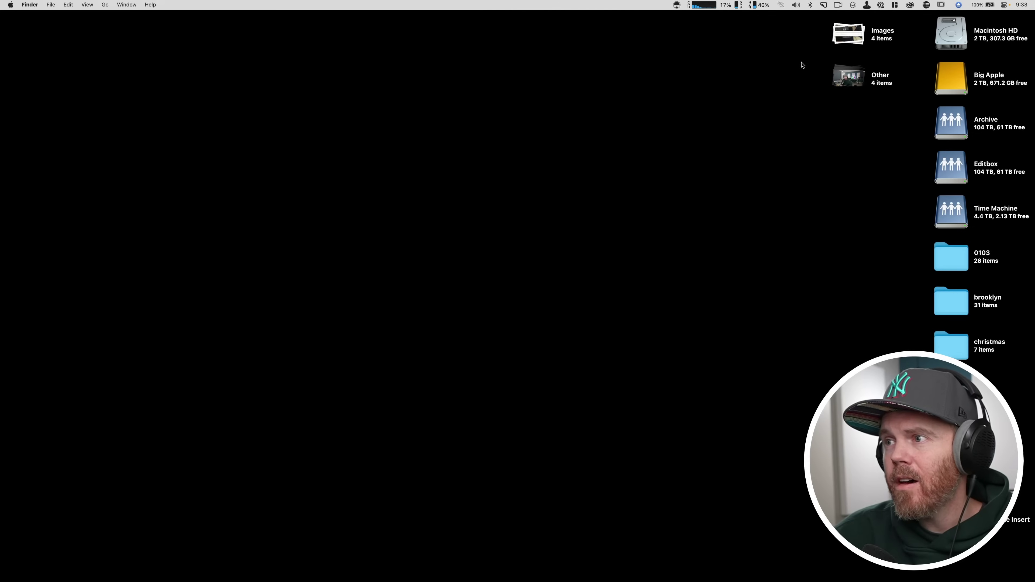
Step: Show the Mac's sound output device list, where OBS Blackhole is the current output
left_click(796, 5)
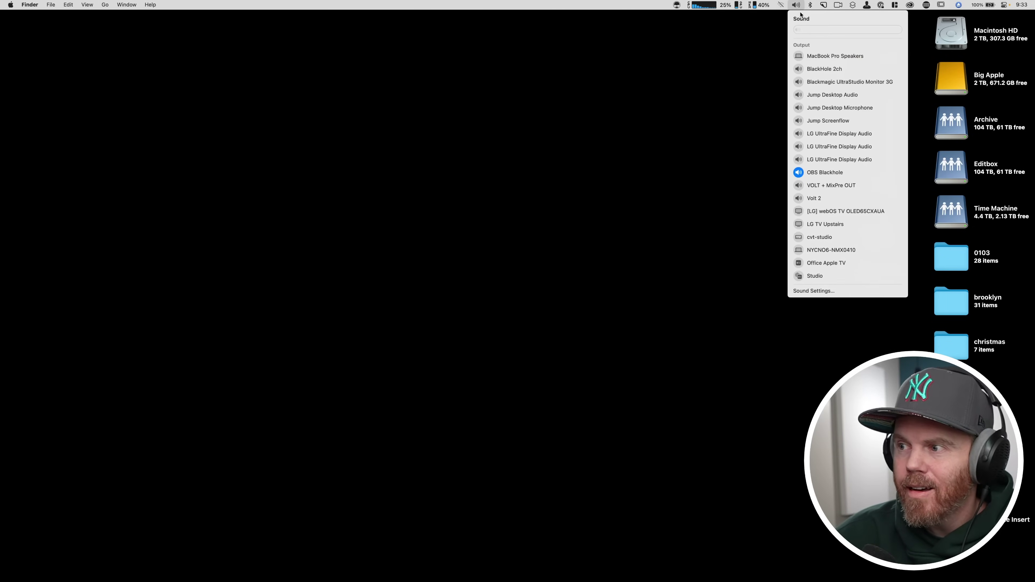
Step: In Sound Settings, review the output devices, then return to the input list showing Volt 2
left_click(860, 291)
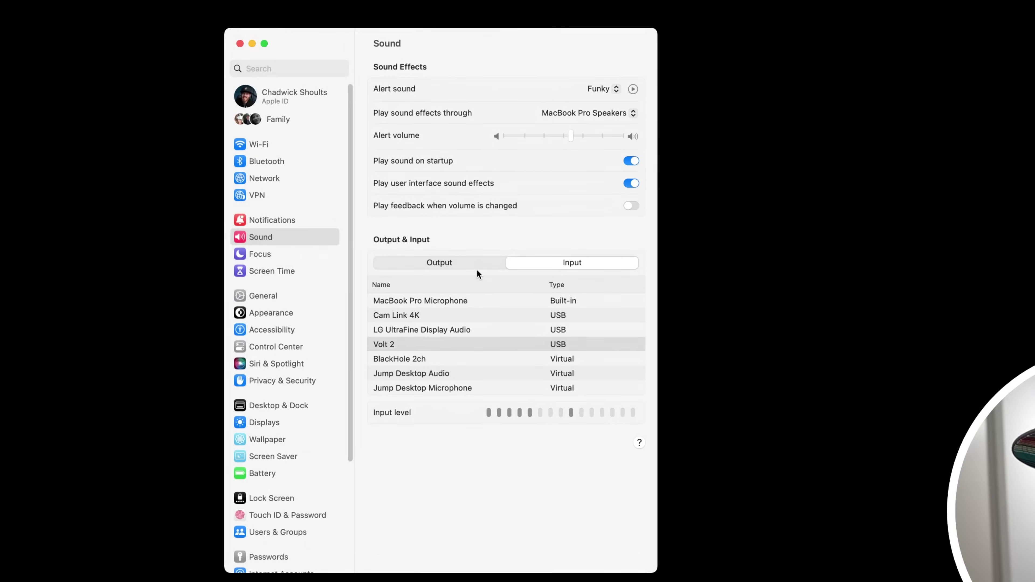
left_click(489, 296)
left_click(555, 296)
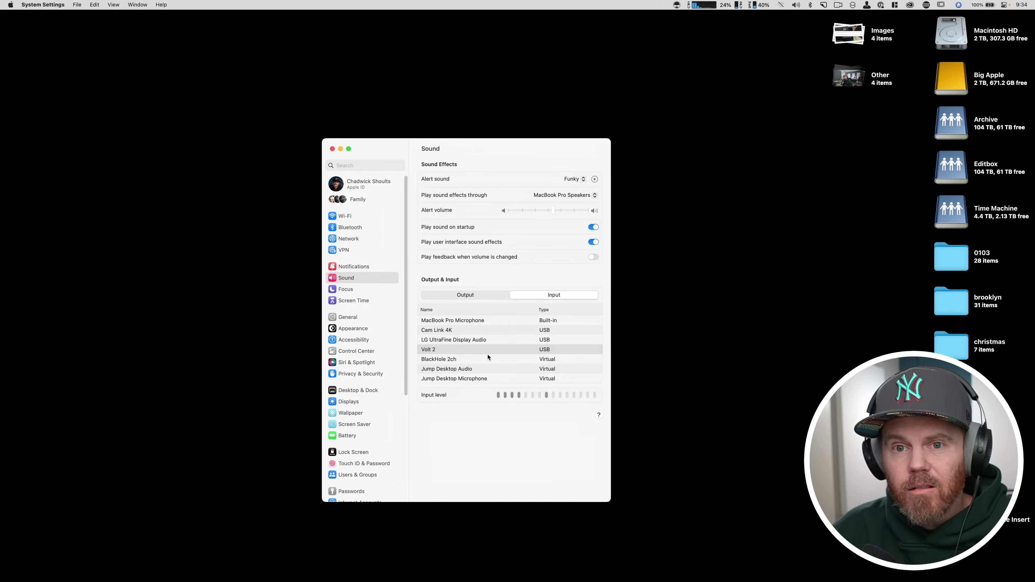
Step: Launch DaVinci Resolve via Spotlight into the 0106 VO in Resolve project and open Project Settings
key("super+space")
type("audio")
key("Return")
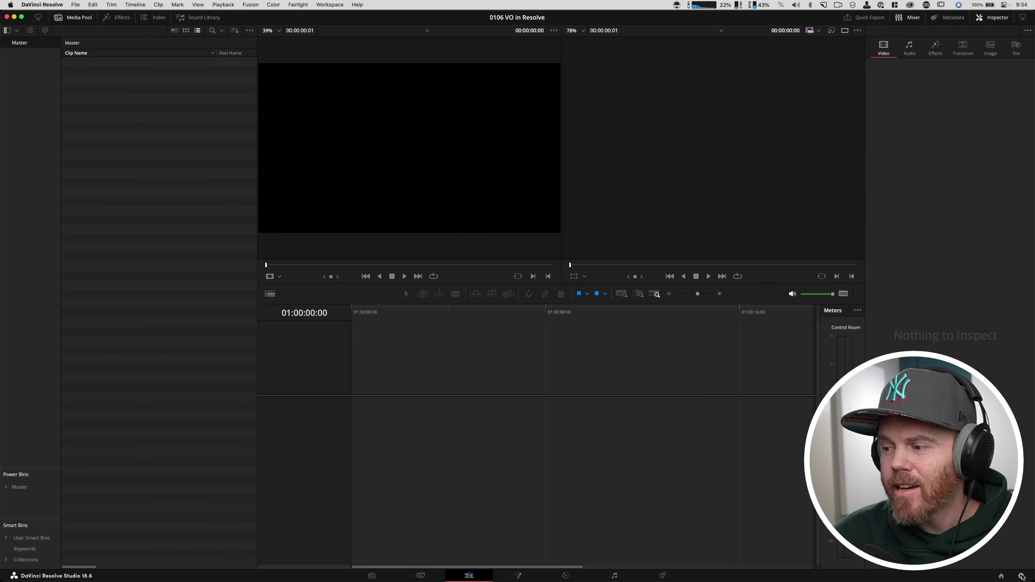
key("ctrl")
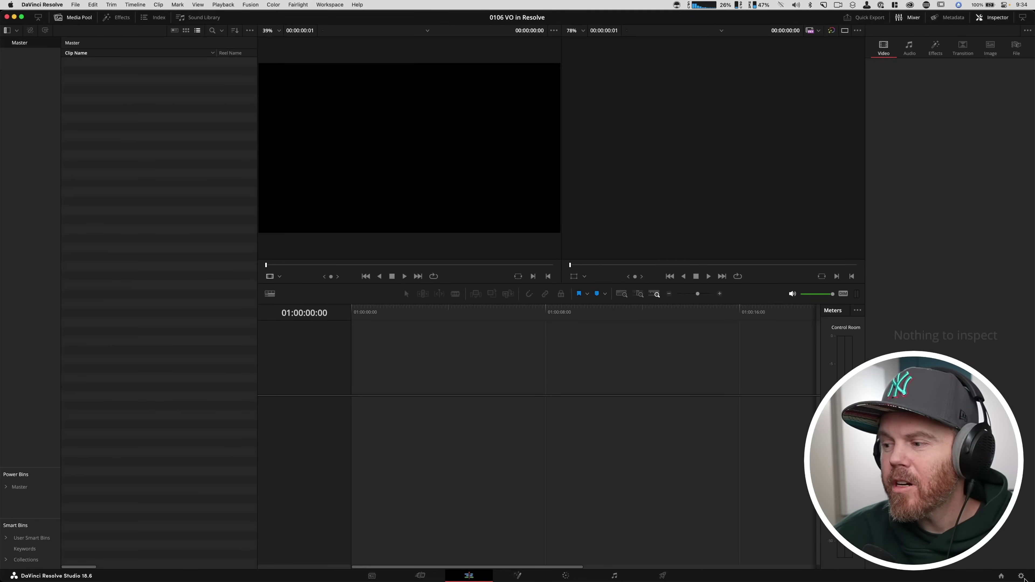
left_click(1022, 576)
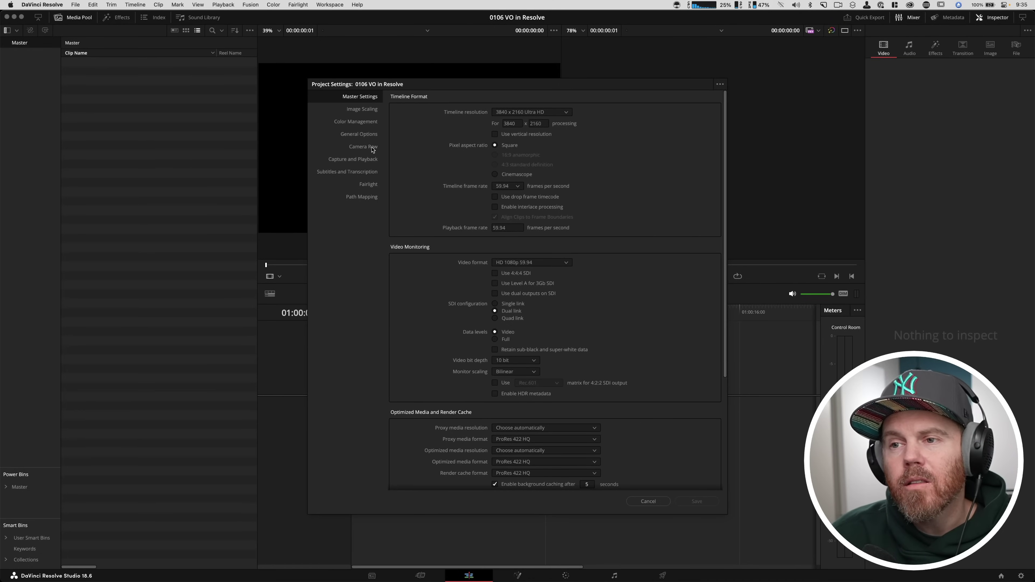
Step: Inspect the Capture and Playback 'Save clips to' folder, then cancel out without changing anything
left_click(365, 159)
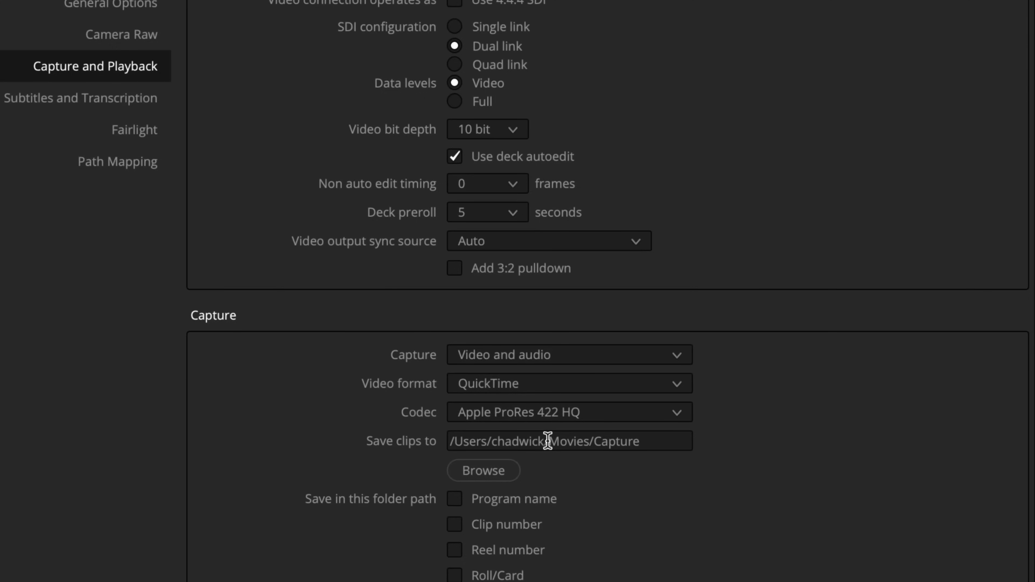
left_click(493, 473)
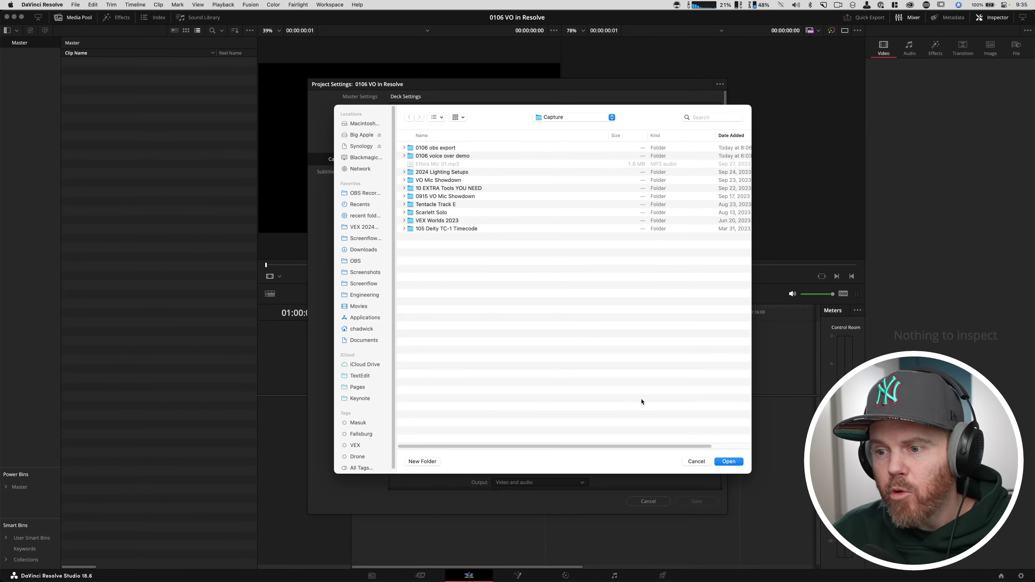
left_click(696, 461)
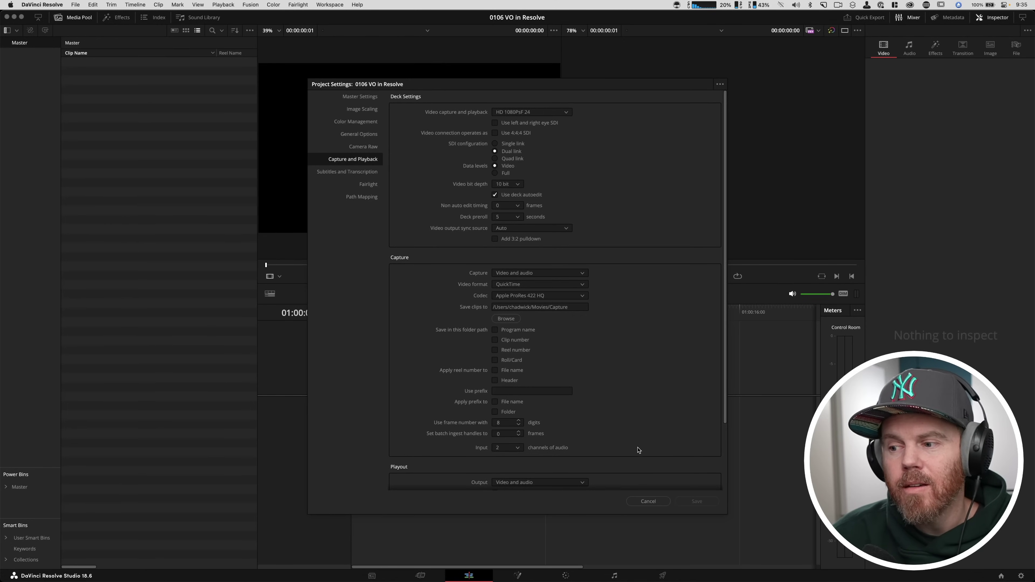
left_click(663, 502)
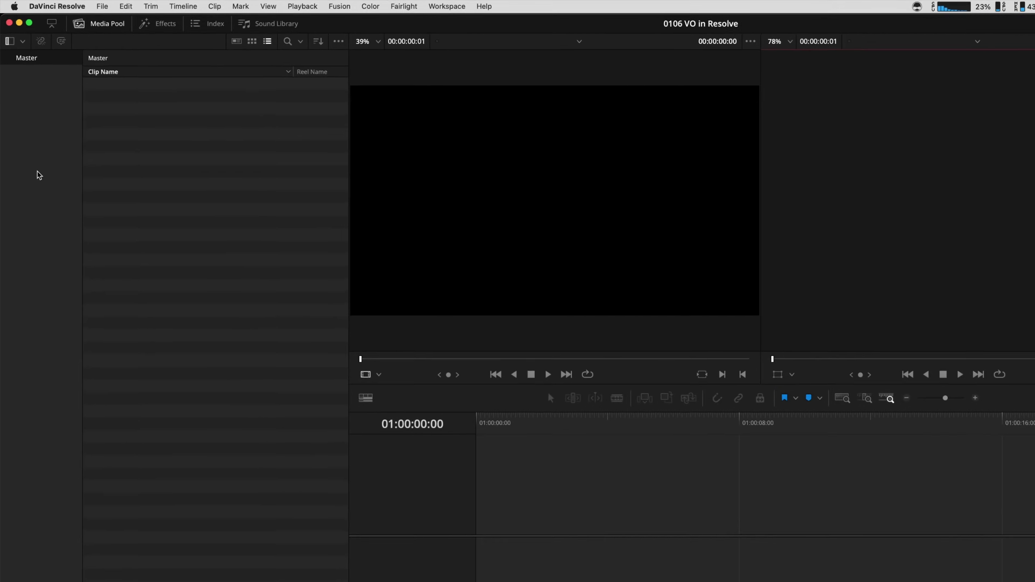
Step: Create a new bin named vo under Master in the Media Pool and open it
right_click(40, 175)
left_click(84, 184)
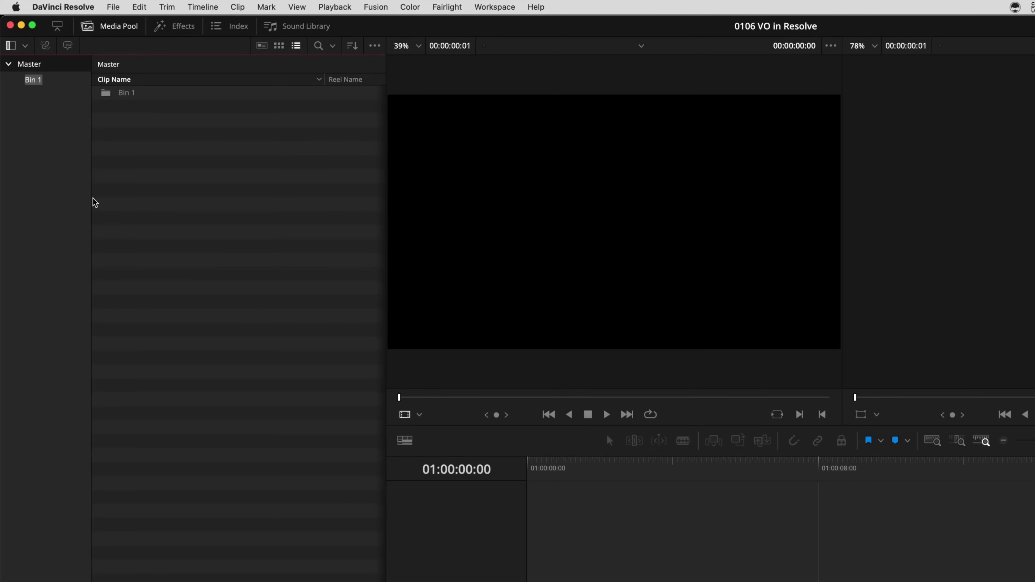
type("vo")
double_click(107, 94)
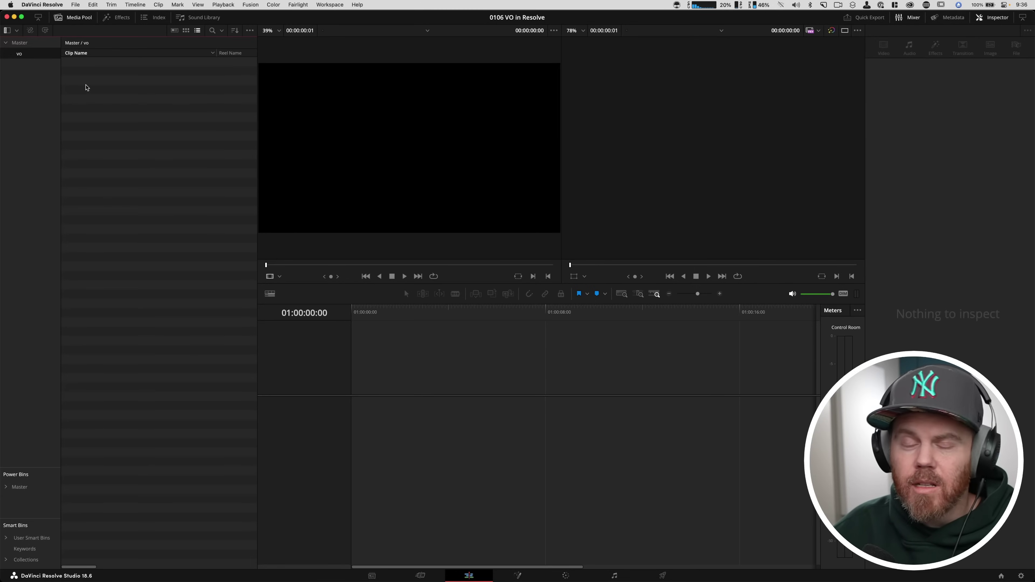
right_click(86, 87)
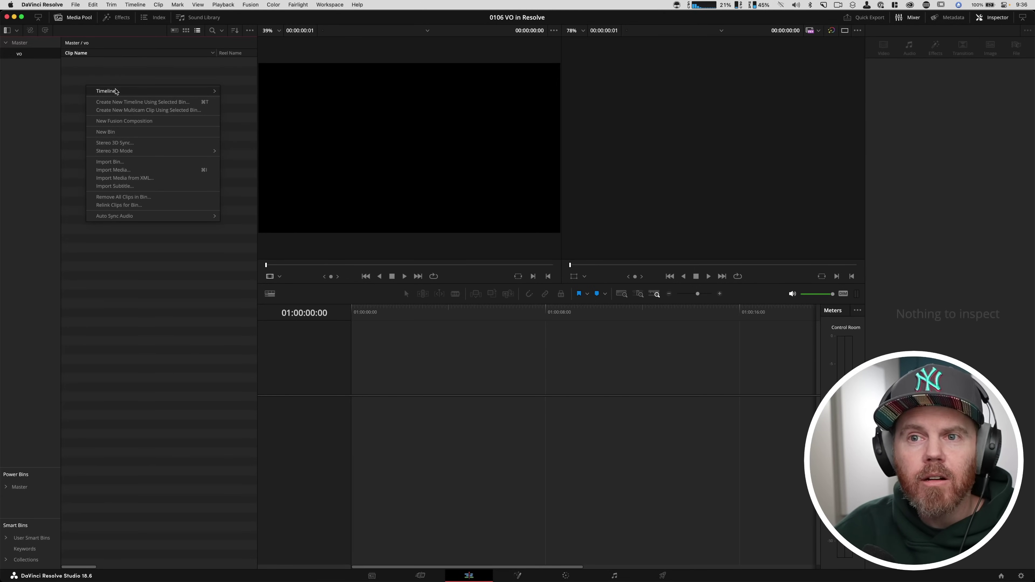
Step: Create a timeline named vo in the vo bin with its audio track type set to Mono
mouse_move(115, 91)
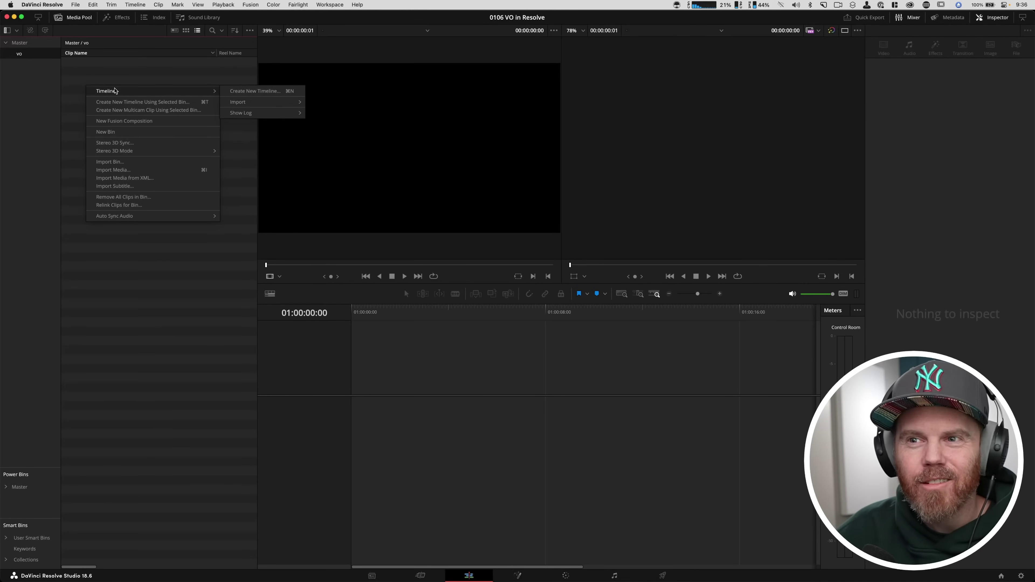
left_click(255, 91)
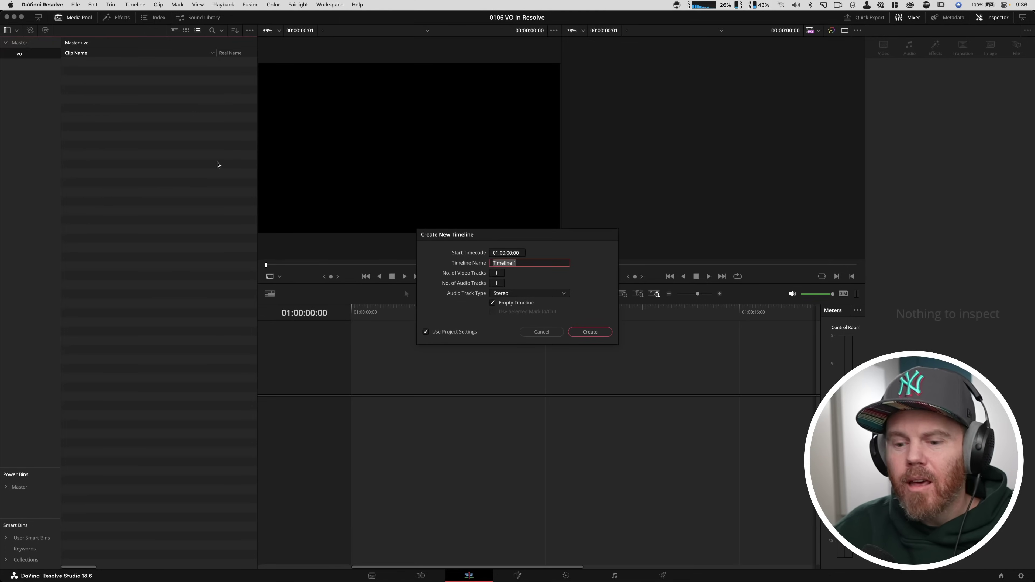
type("vo")
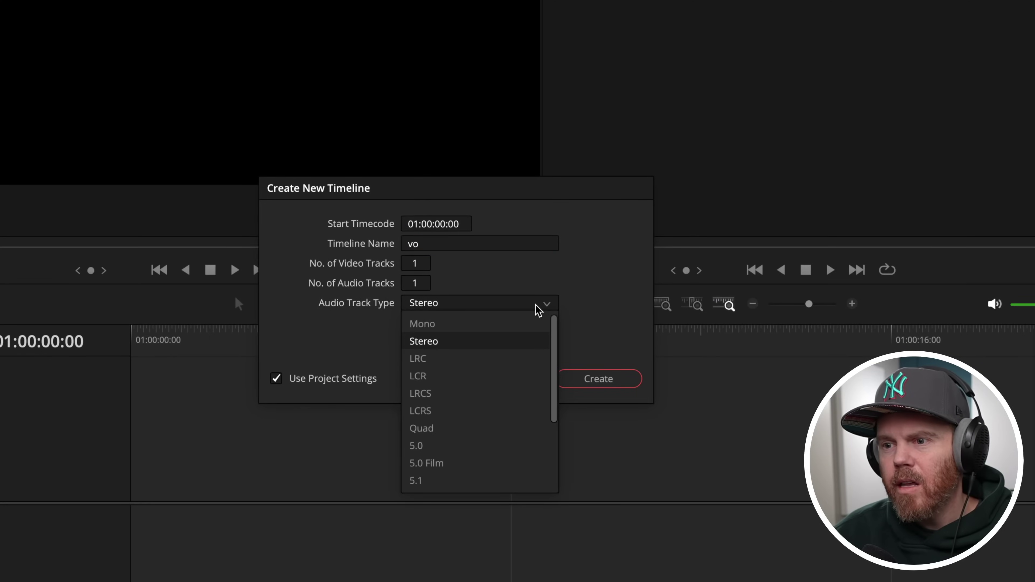
left_click(522, 320)
left_click(619, 375)
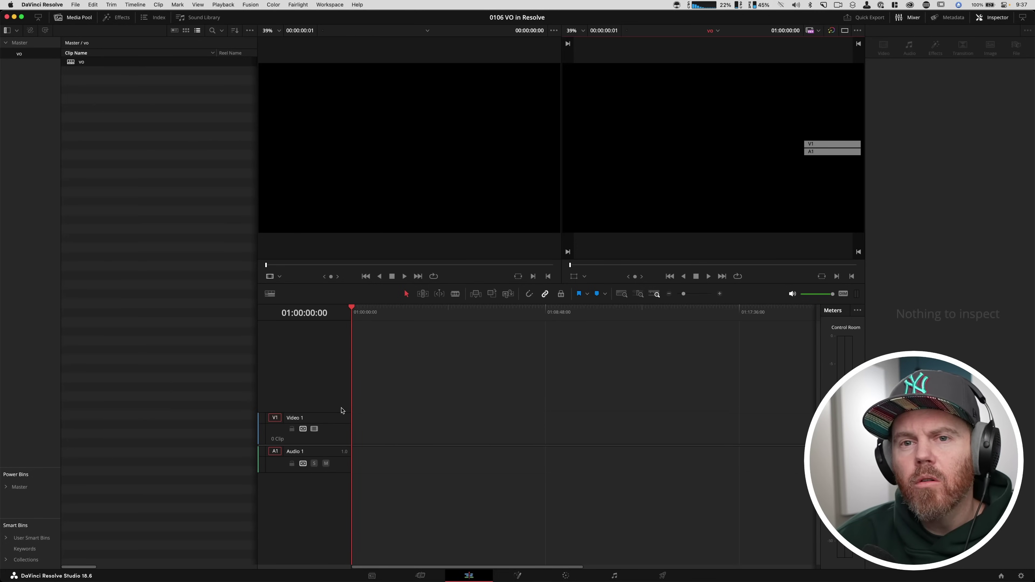
Step: Show the vo timeline on the Fairlight page with taller tracks
left_click(614, 575)
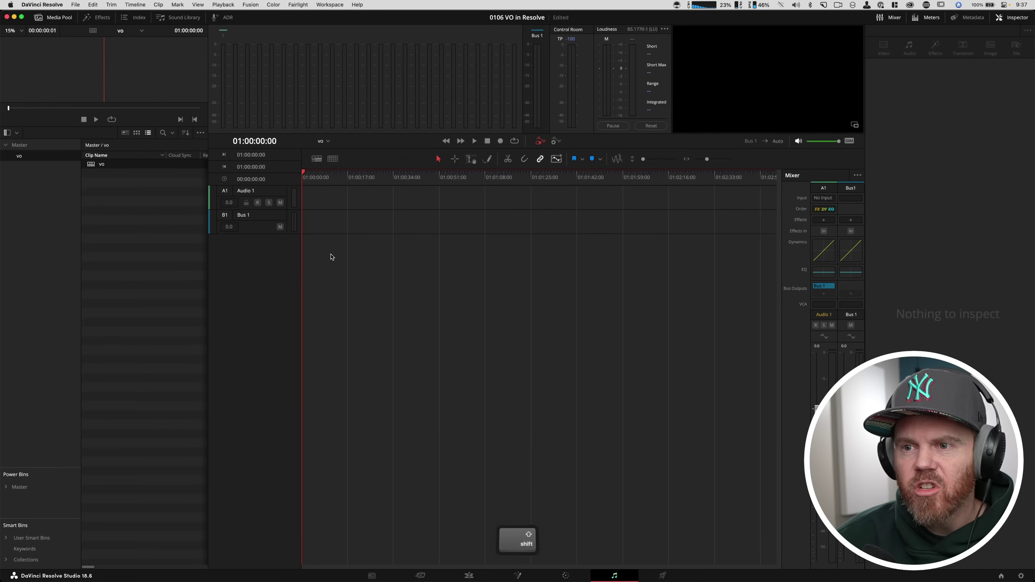
scroll(330, 253, "up", 3, "shift")
scroll(407, 306, "up", 5)
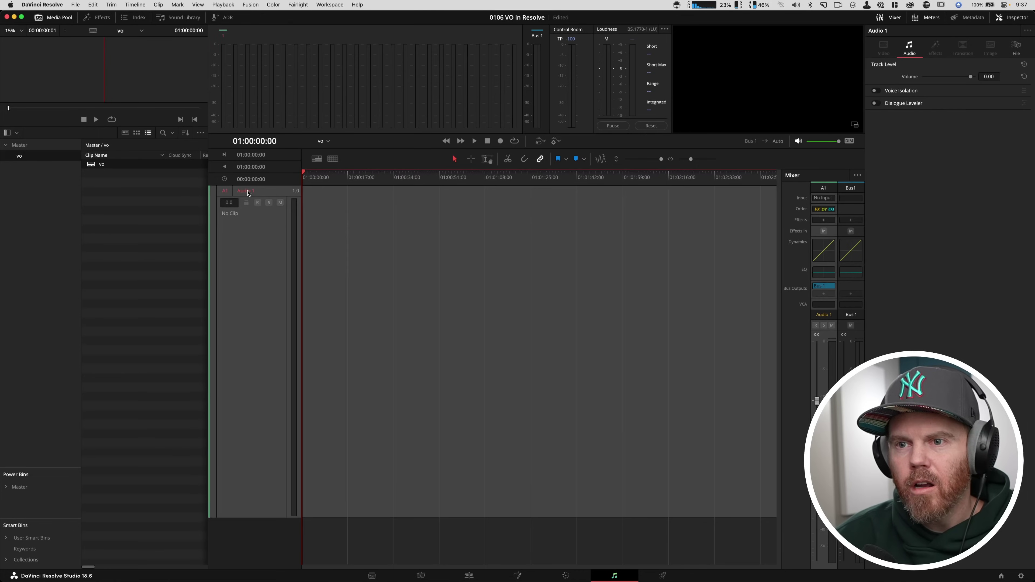
Step: Rename the Audio 1 track to the date 240106 followed by the speaker's name
double_click(249, 194)
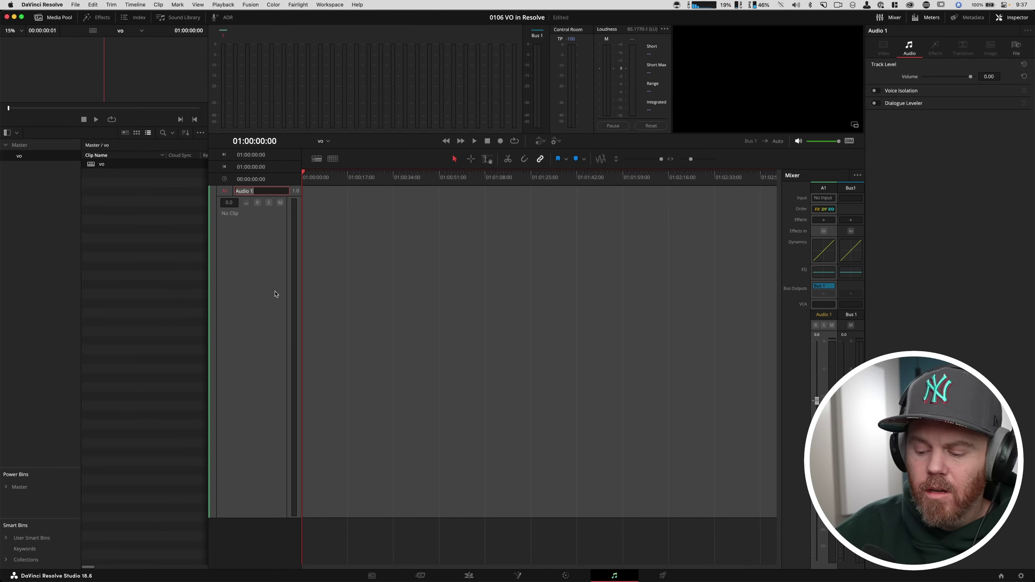
type("240106")
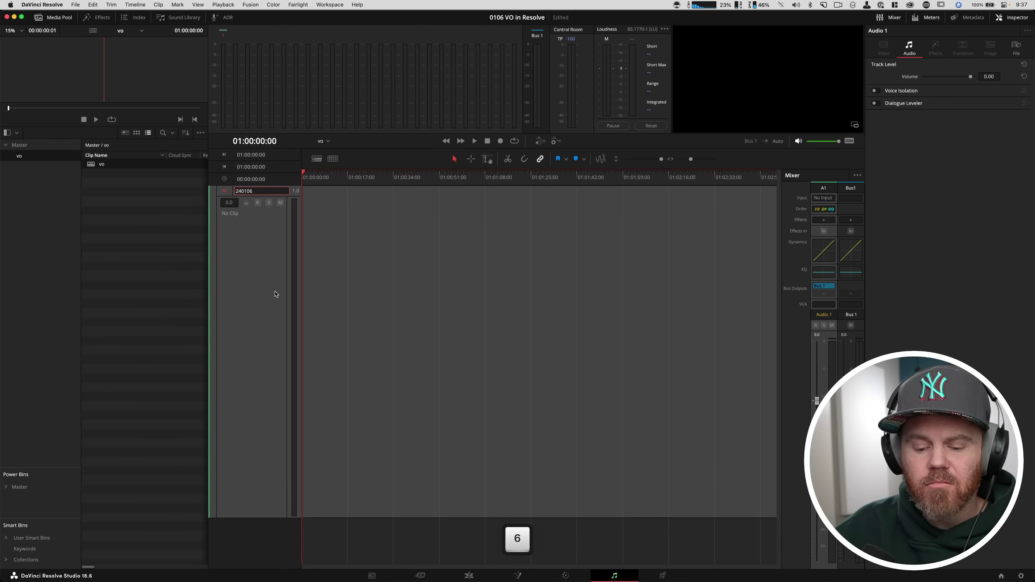
type("_")
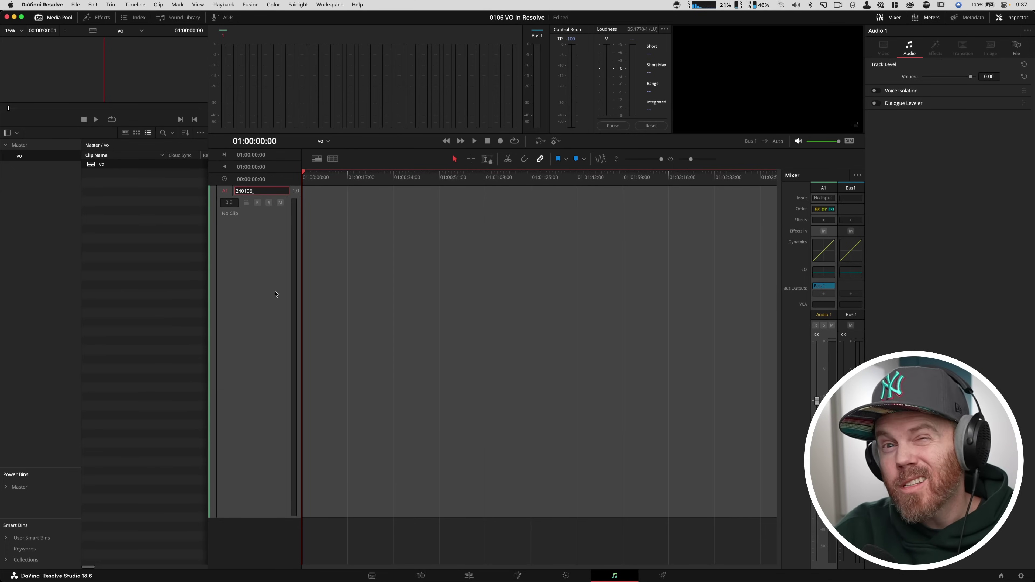
type("chadwick")
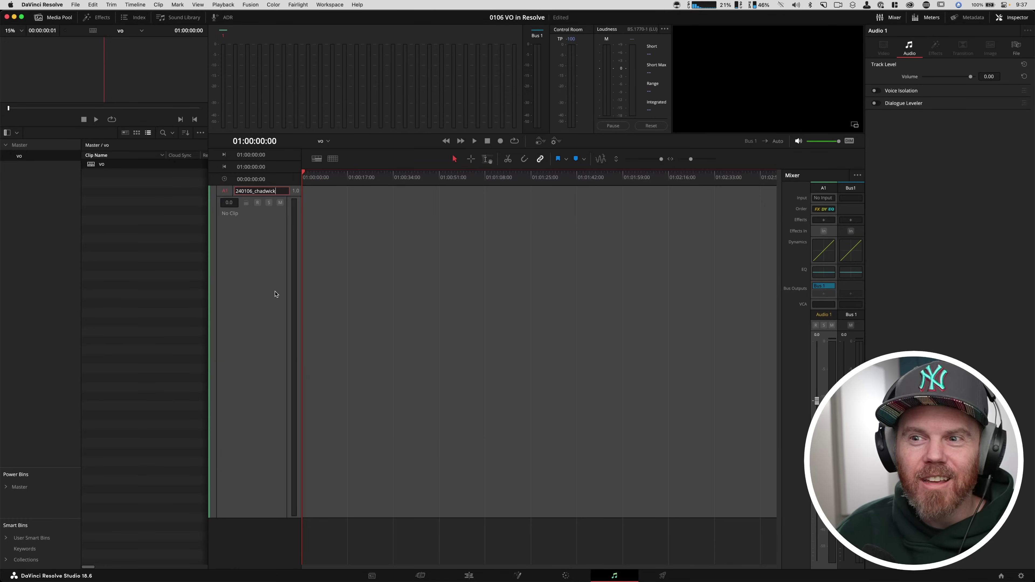
left_click(264, 266)
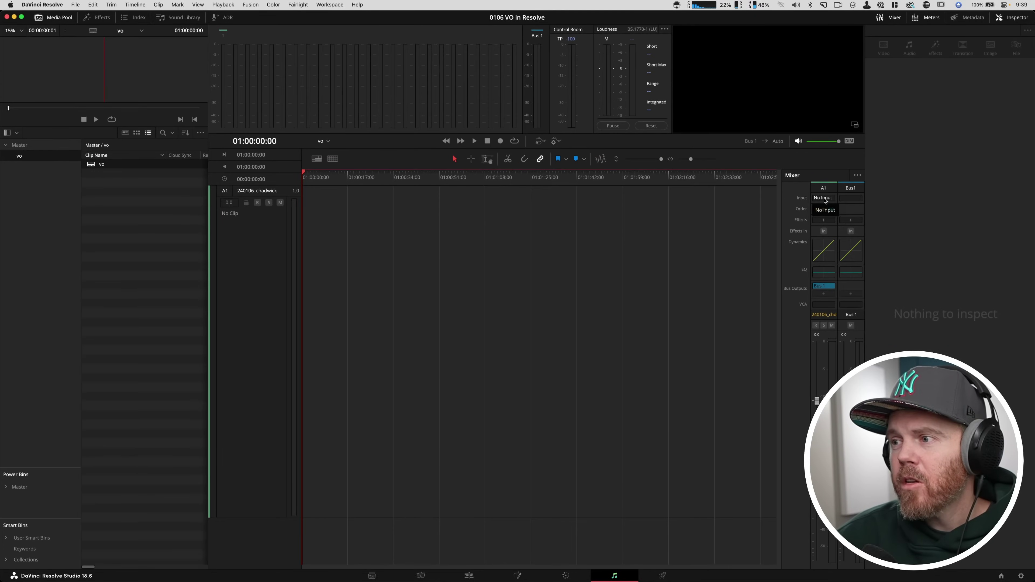
Step: Patch Volt 2 input 1 to track A1 and arm A1 for recording
left_click(823, 198)
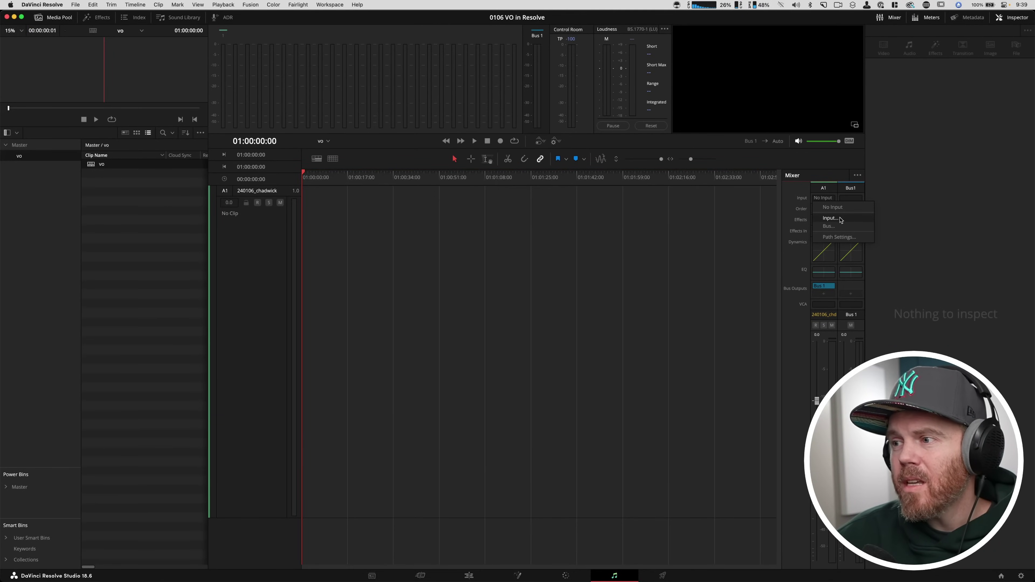
left_click(830, 218)
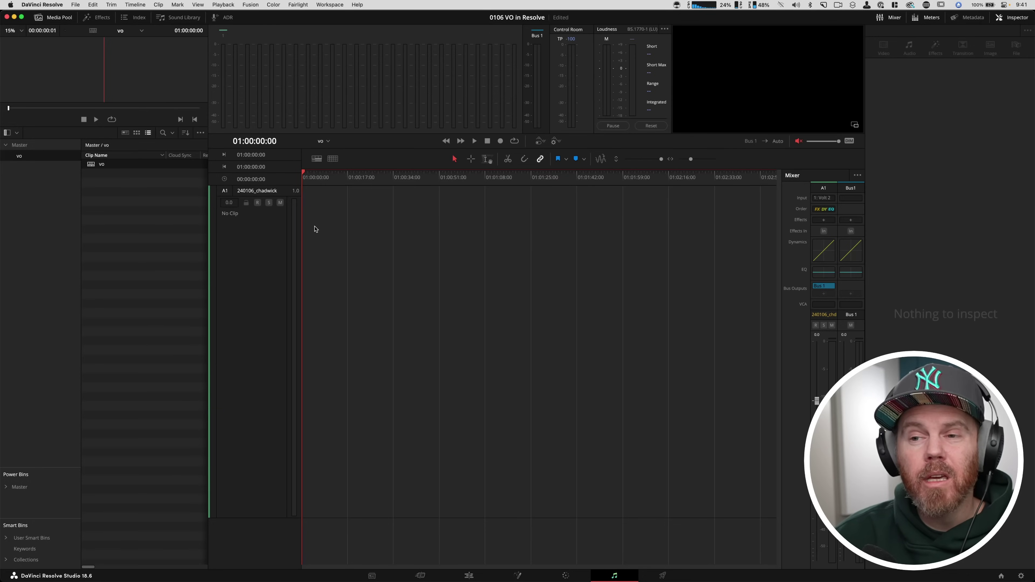
left_click(258, 203)
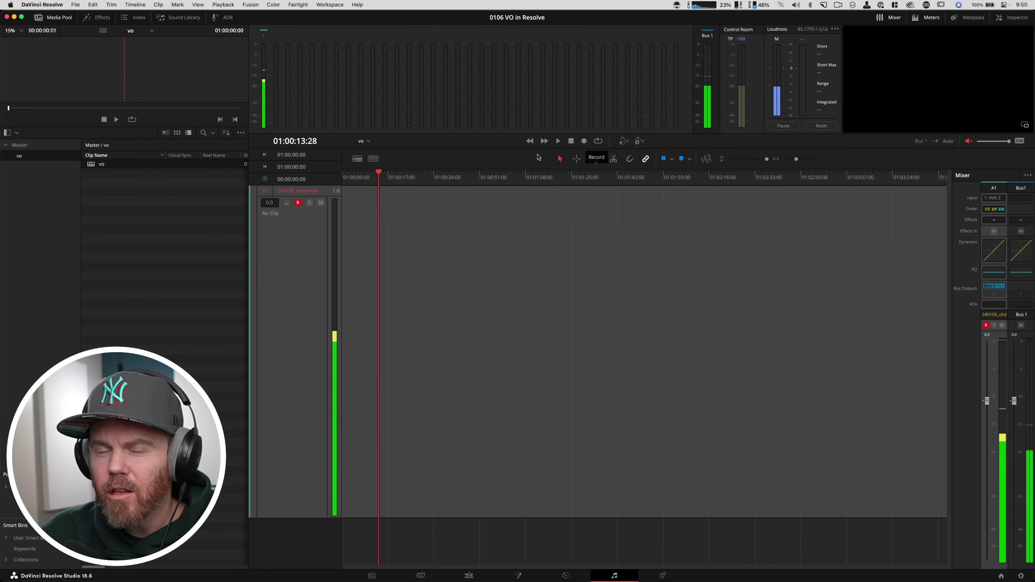
Step: Open the DaVinci Resolve application menu with its preferences and keyboard customization entries
left_click(76, 4)
mouse_move(56, 5)
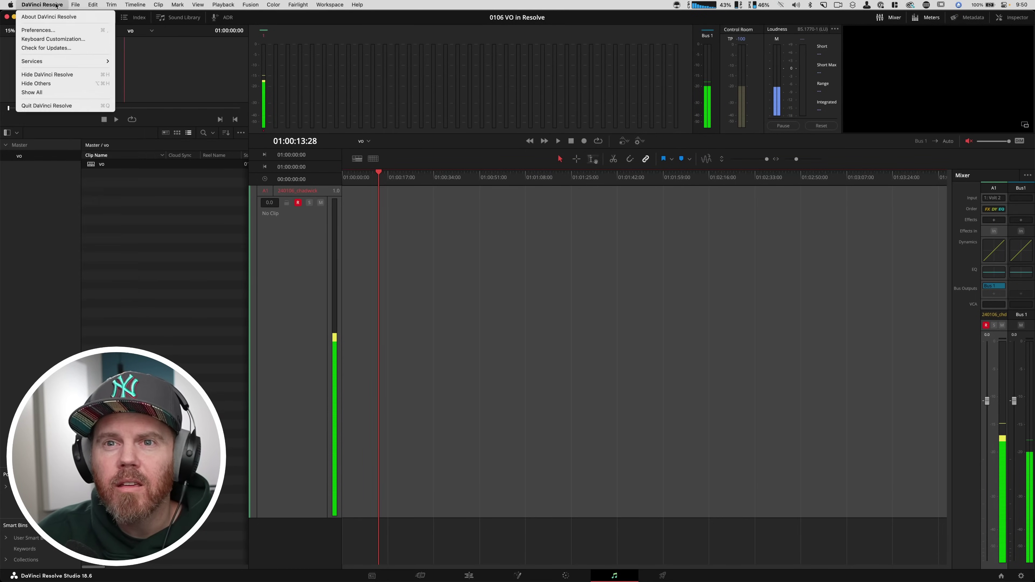
left_click(53, 39)
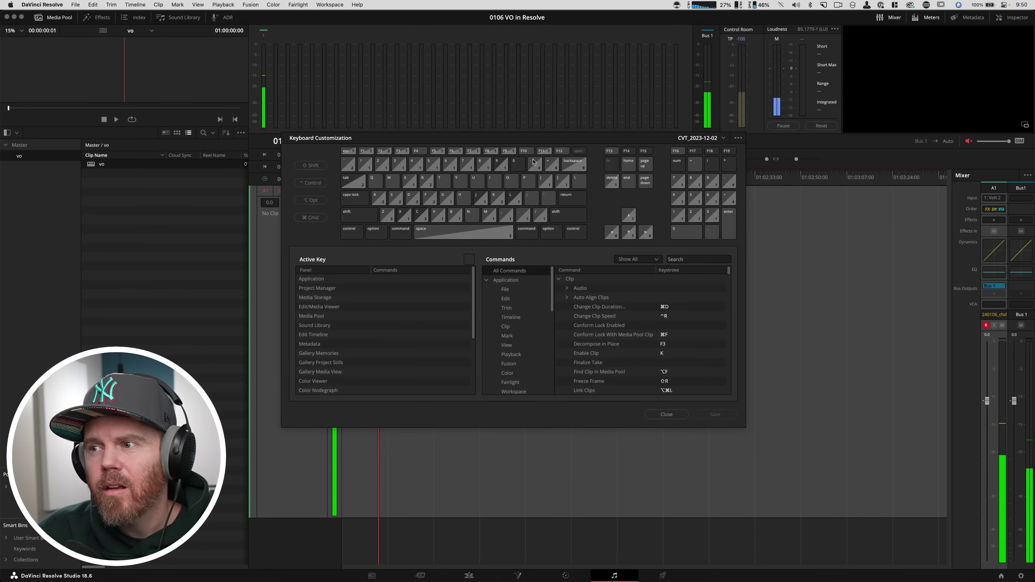
left_click(688, 260)
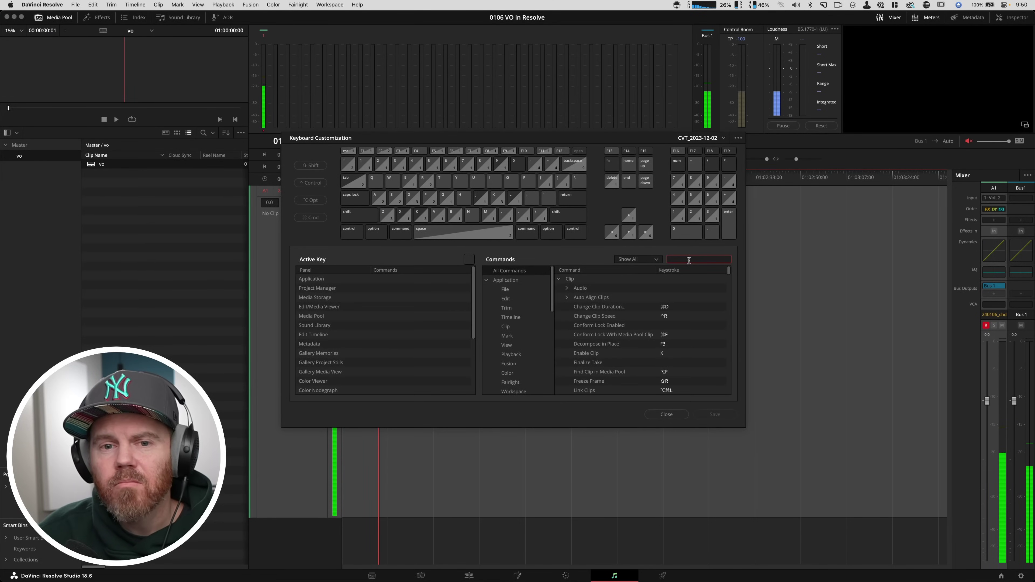
type("record")
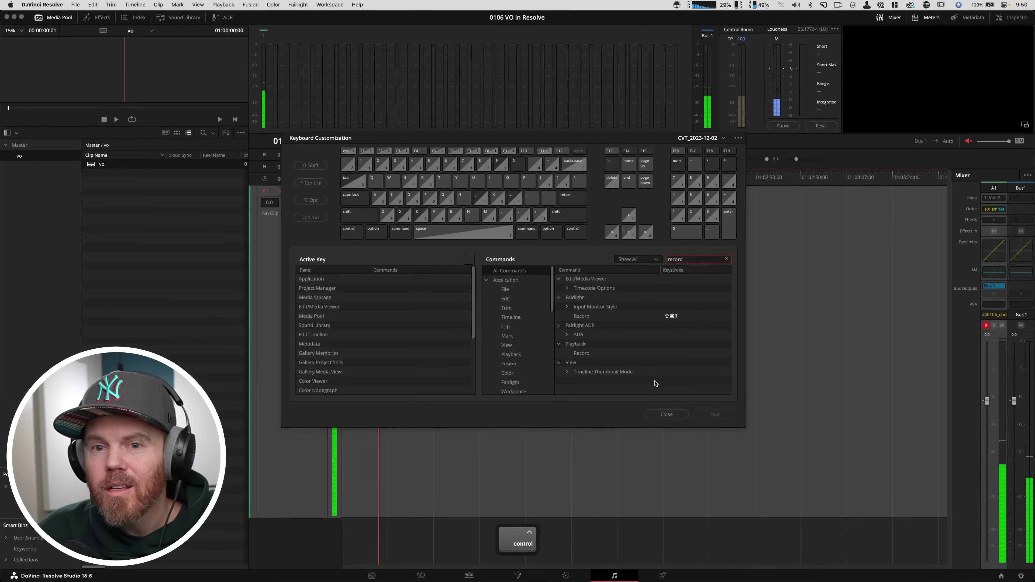
left_click(679, 414)
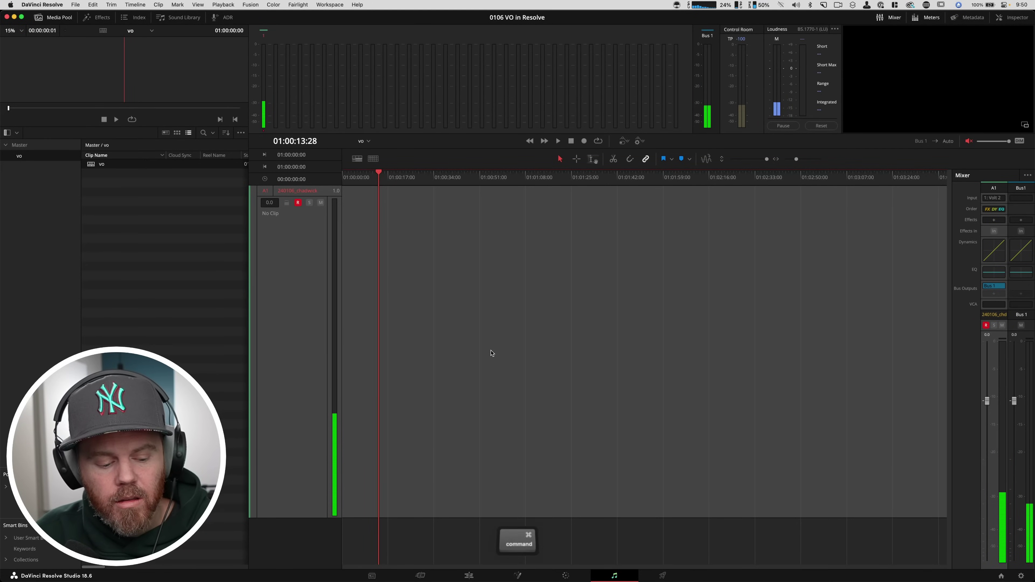
Step: Record the voiceover take onto track A1, then check Volt 2's input level in System Settings
key("super+shift+r")
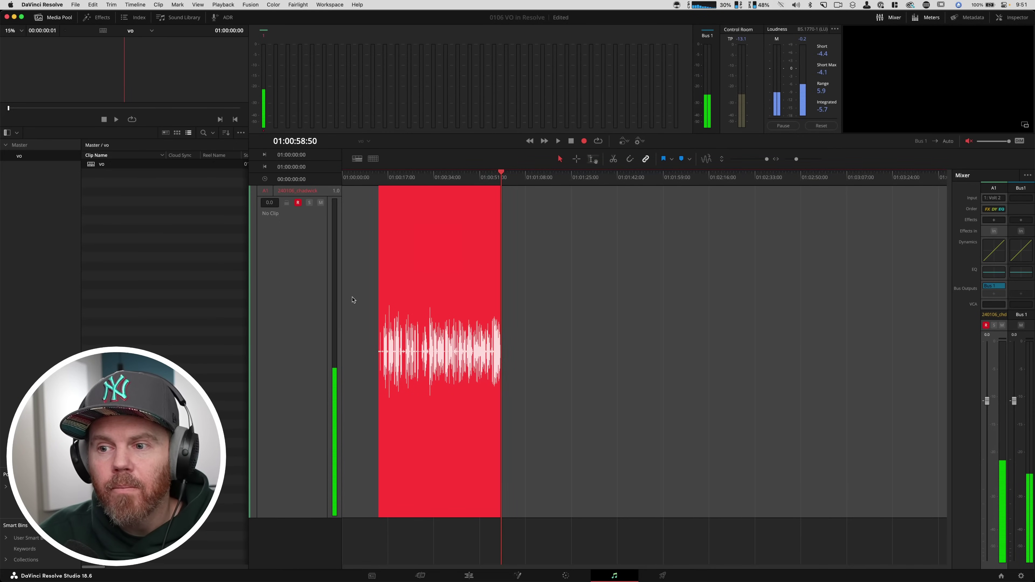
key("super+Tab")
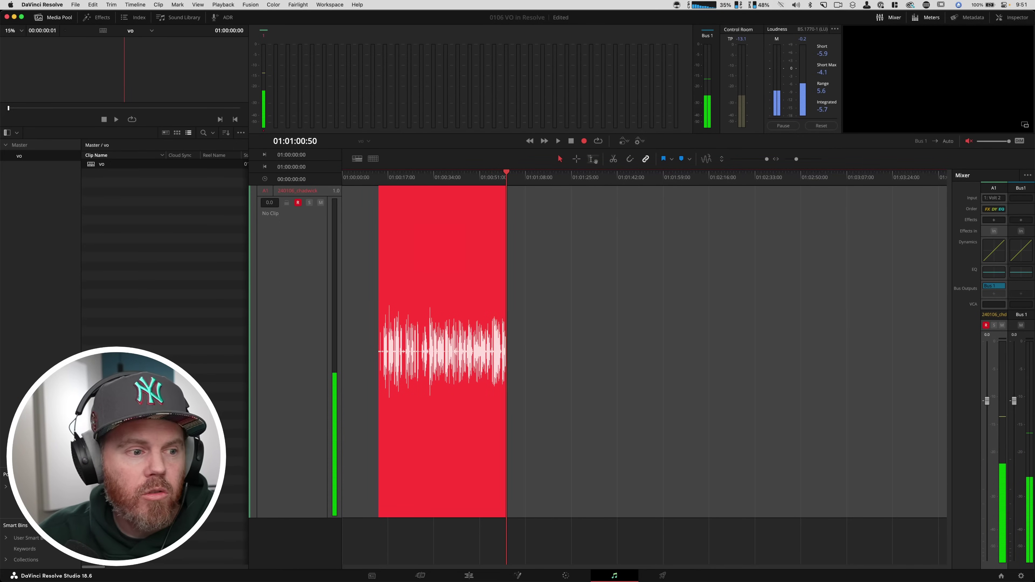
key("super+Tab")
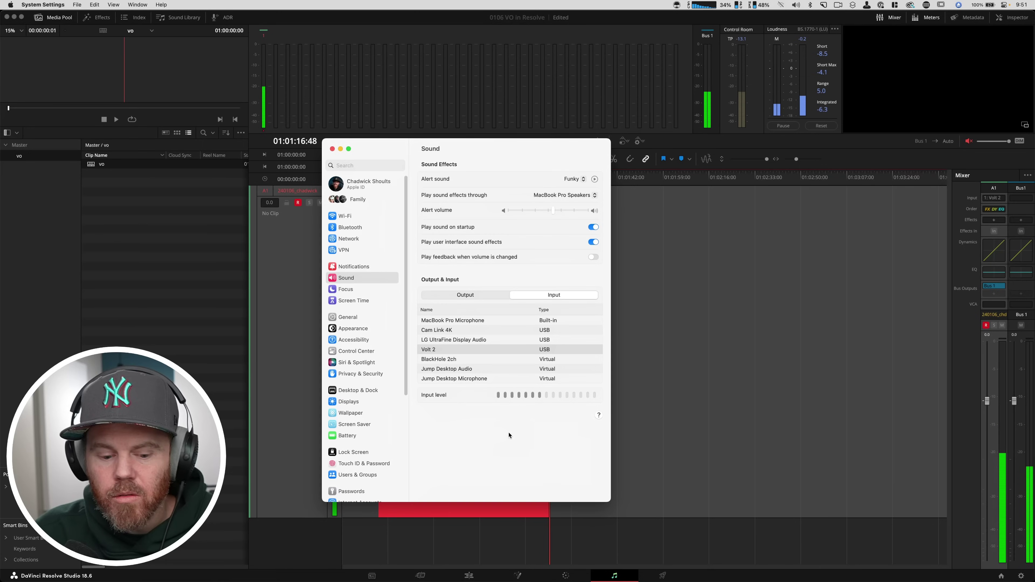
Step: Close the Sound input settings window and return to DaVinci Resolve
left_click(502, 539)
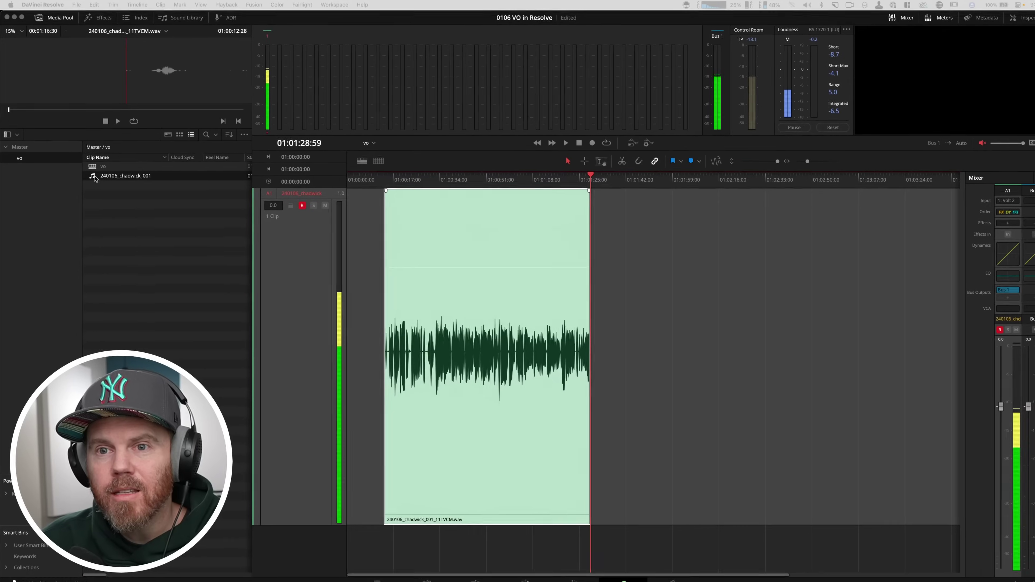
Step: Reveal the recorded clip 240106_chadwick_001's WAV file in Finder
right_click(139, 261)
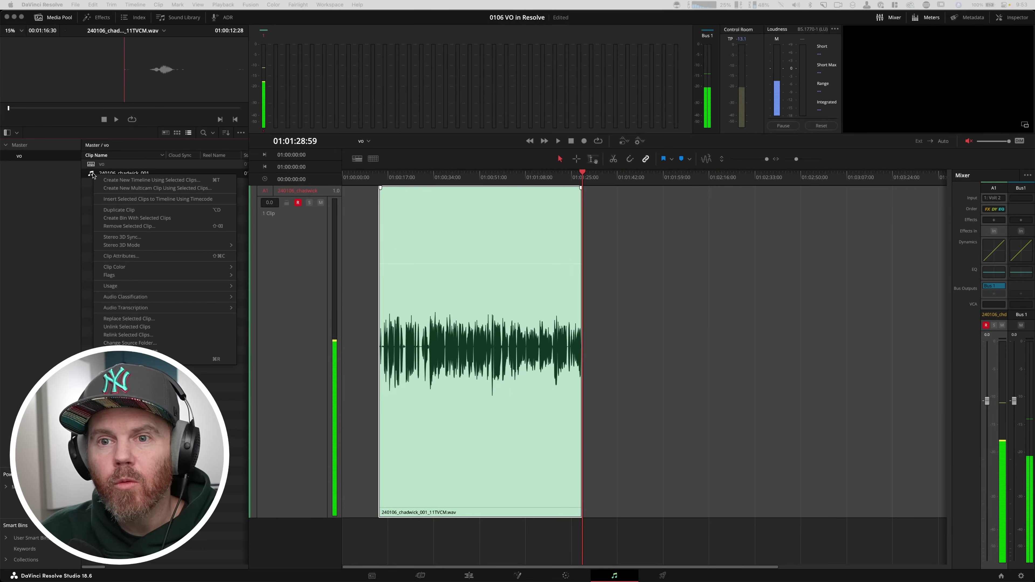
left_click(180, 359)
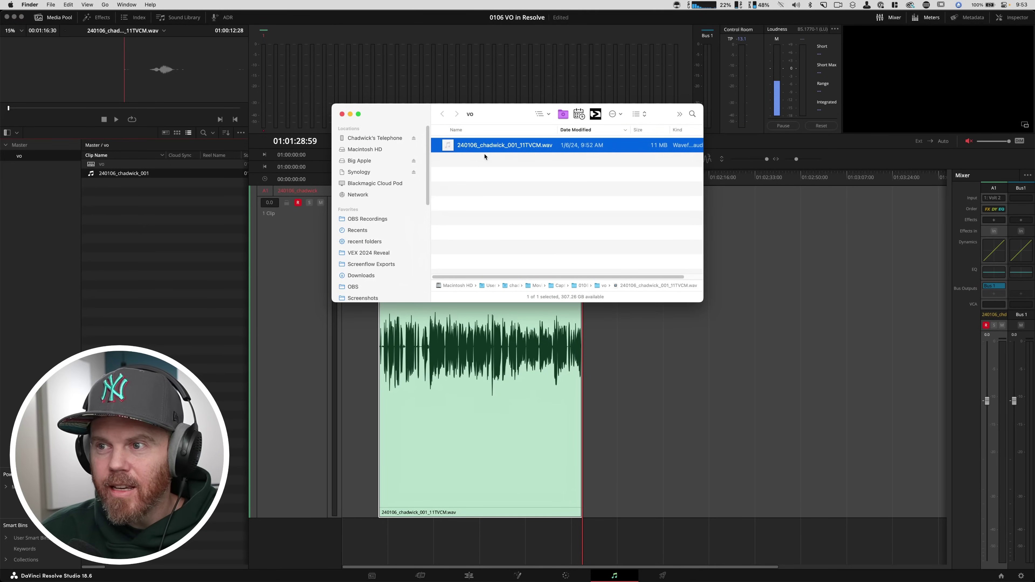
Step: Enlarge the Finder window and move up to the parent Capture folder
left_click_drag(697, 304, 862, 425)
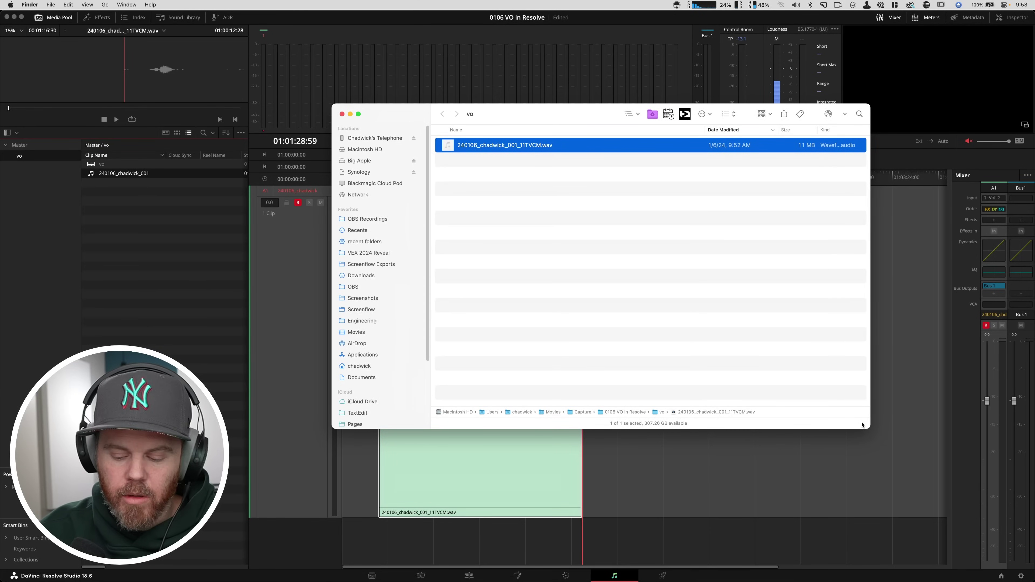
key("super+Up")
key("super+Up")
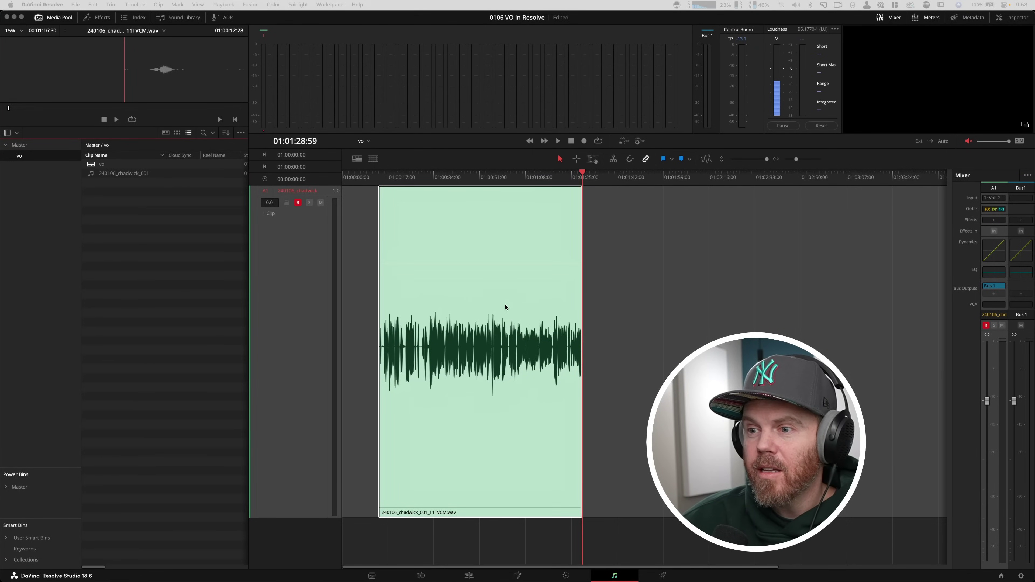
Step: Unmute monitoring, disarm track A1, and play back the recorded take from about 01:00:30
left_click(969, 142)
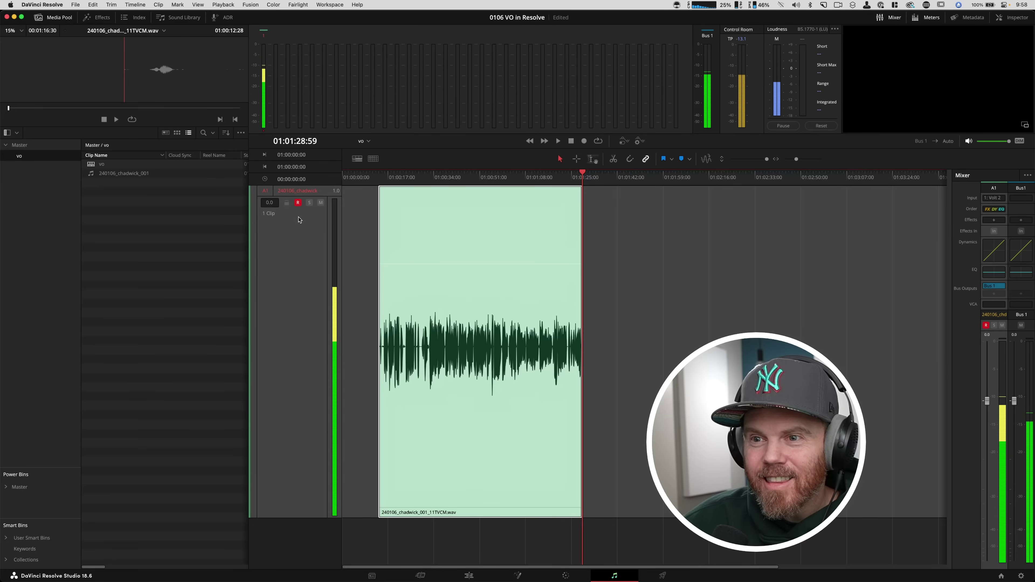
left_click(298, 203)
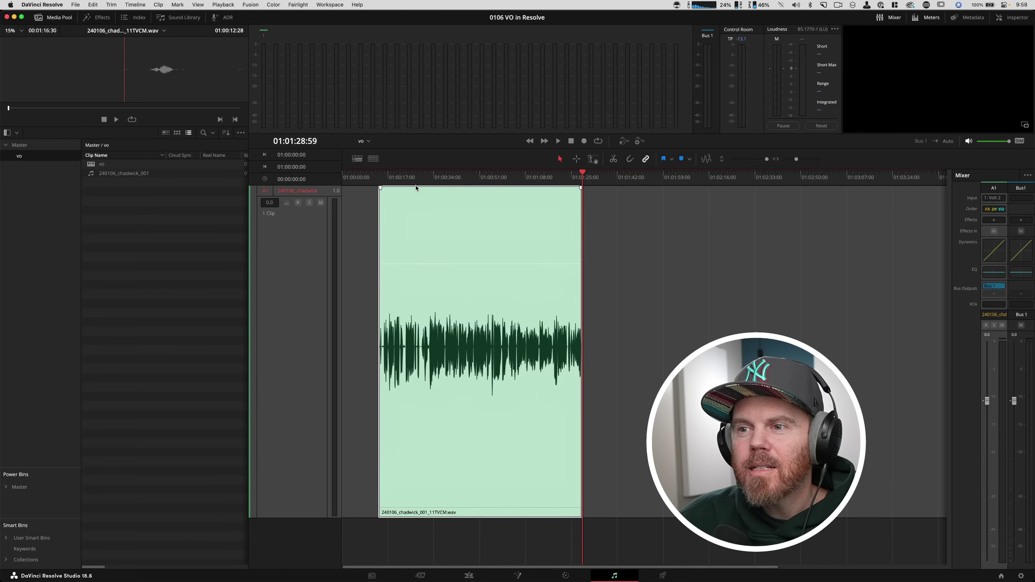
left_click(424, 178)
key("space")
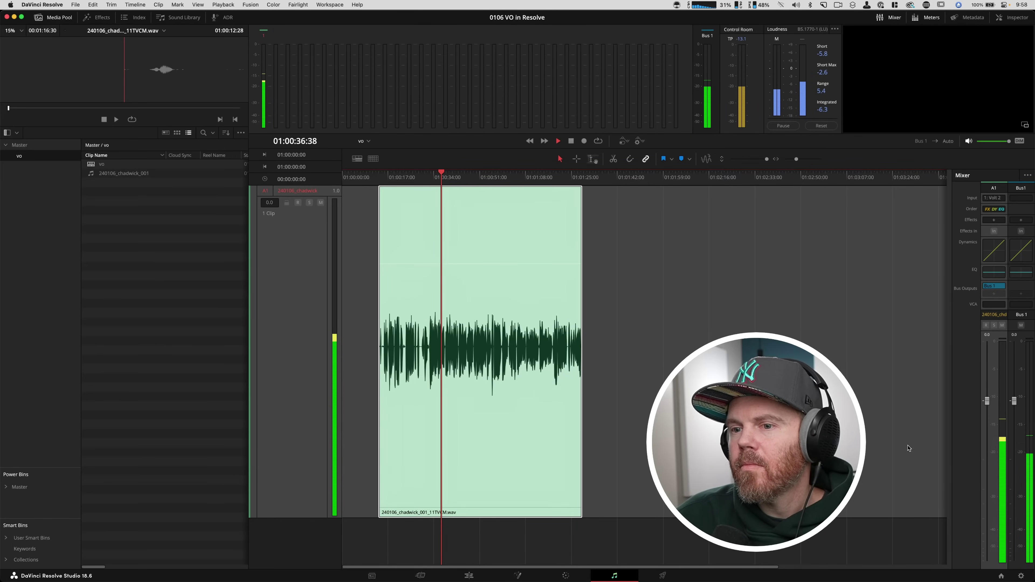
key("space")
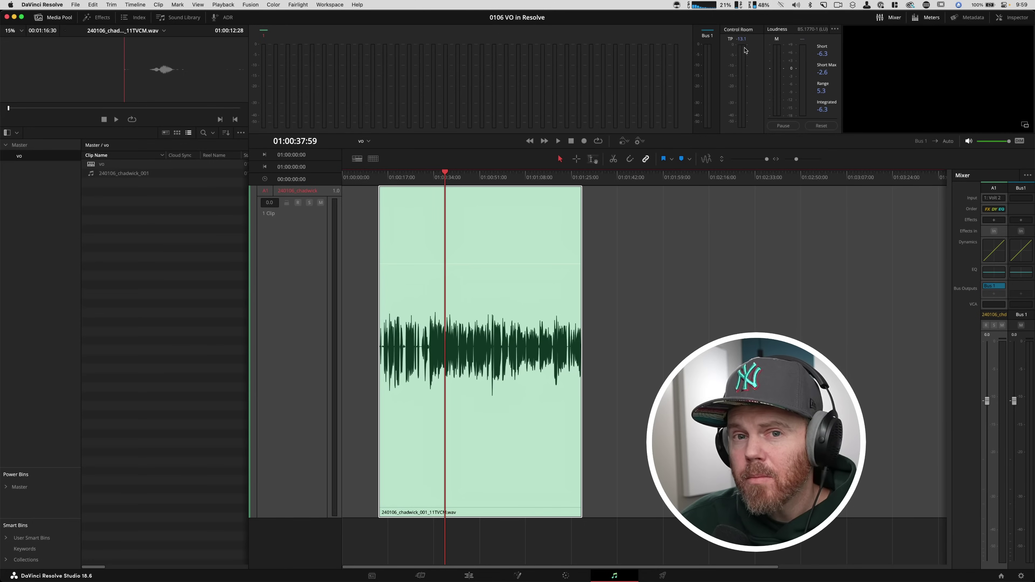
Step: Switch loudness metering to YouTube and replay the voiceover, reading -29.2 LUFS integrated
left_click(834, 29)
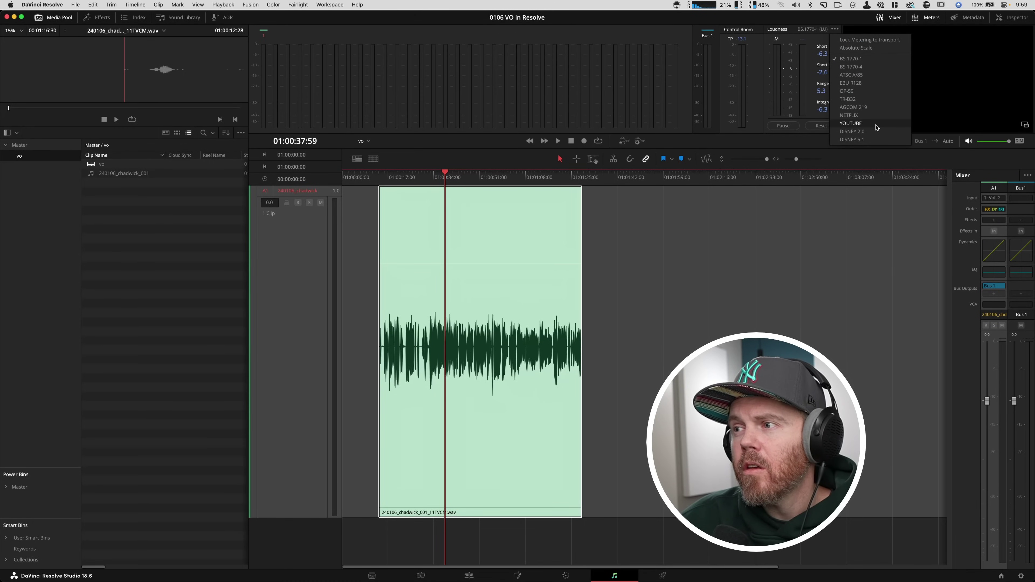
left_click(860, 123)
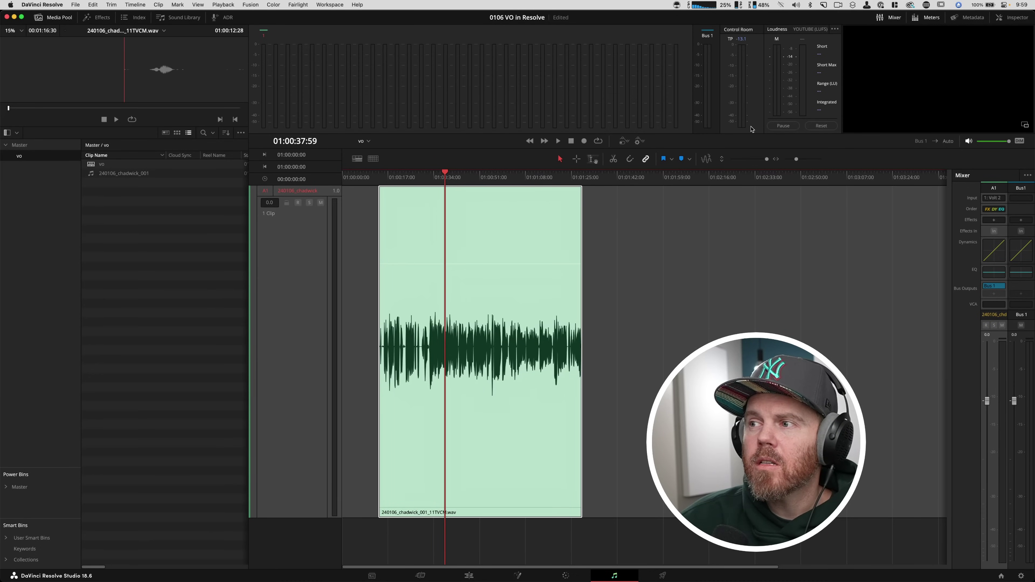
left_click(427, 178)
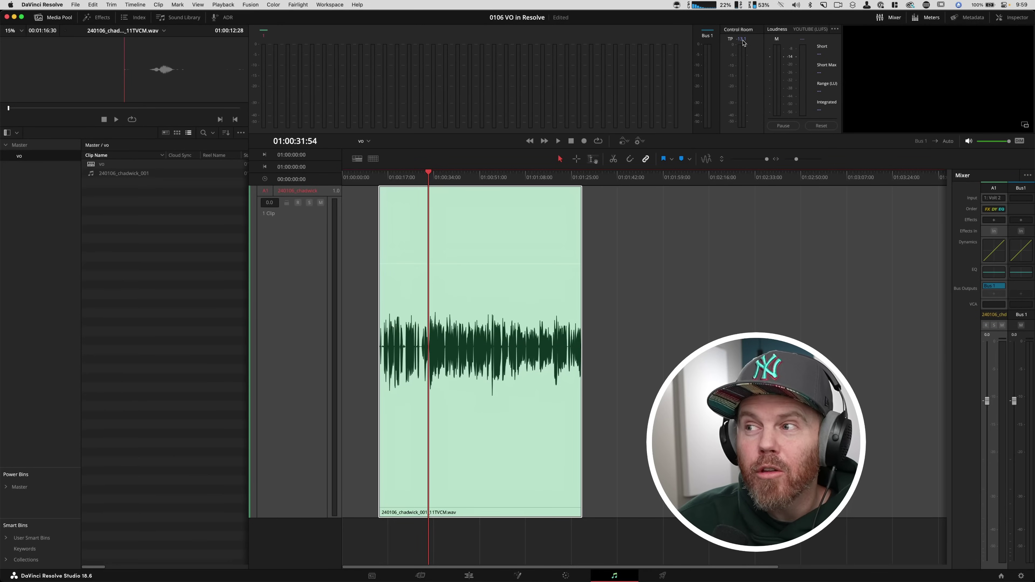
key("space")
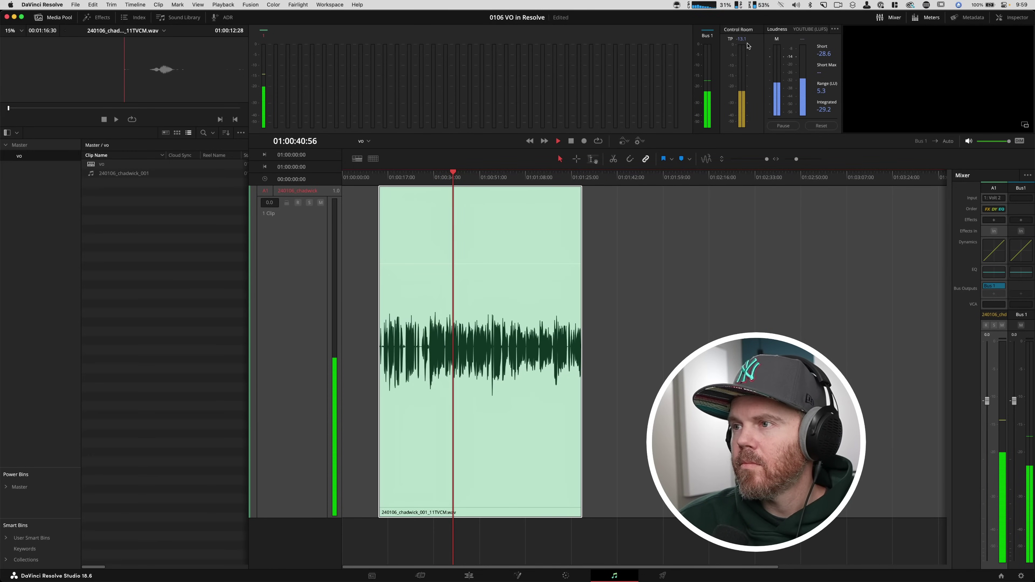
key("space")
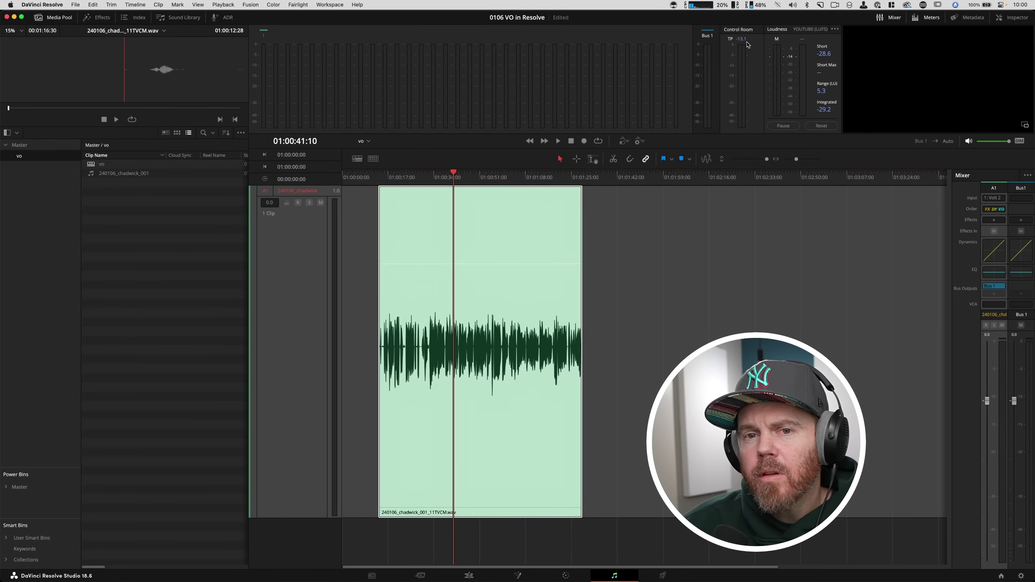
Step: In the Inspector, enable Voice Isolation on the A1 voiceover clip with amount 30
left_click(1028, 18)
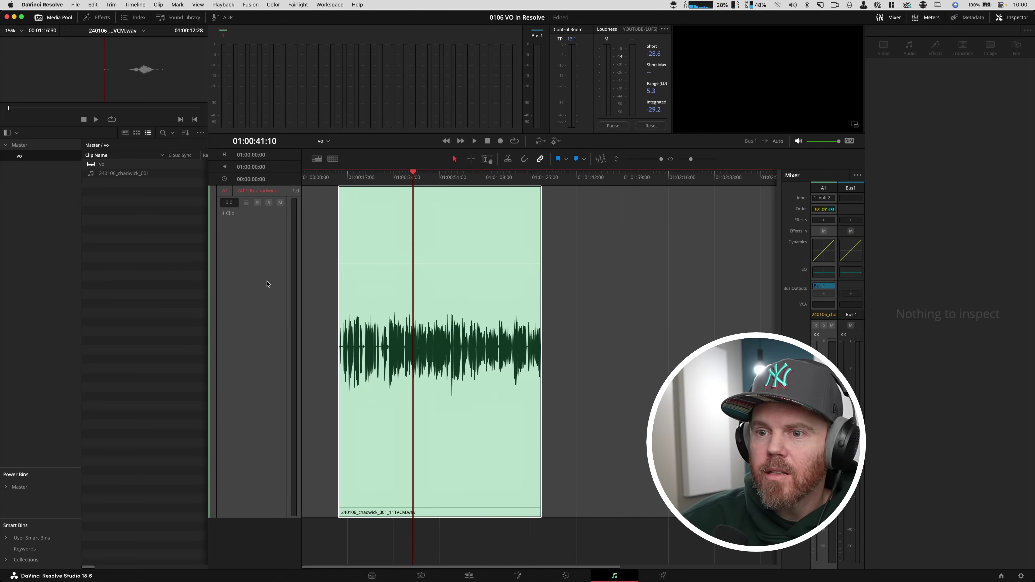
left_click(251, 284)
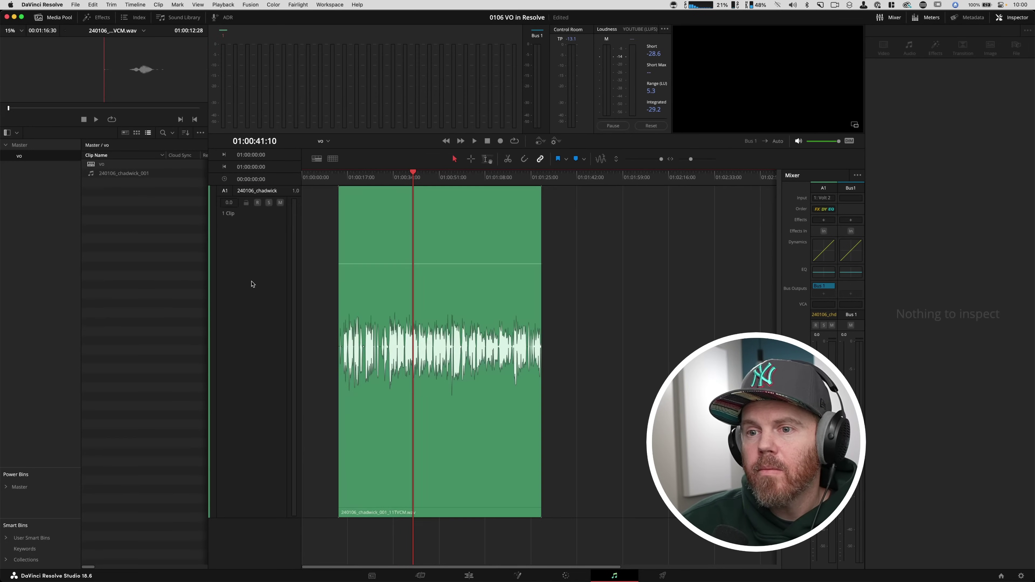
left_click(252, 282)
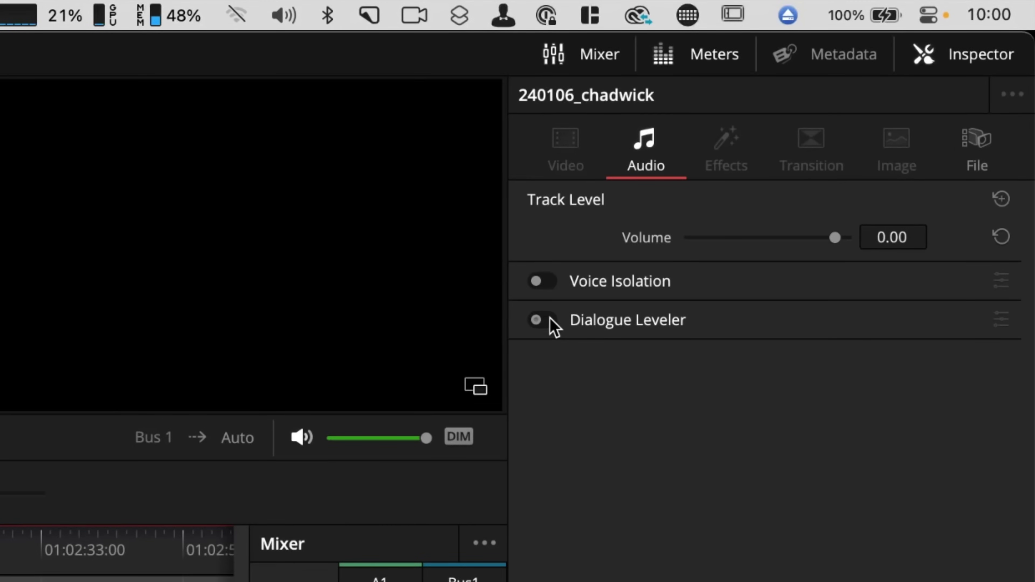
left_click(542, 281)
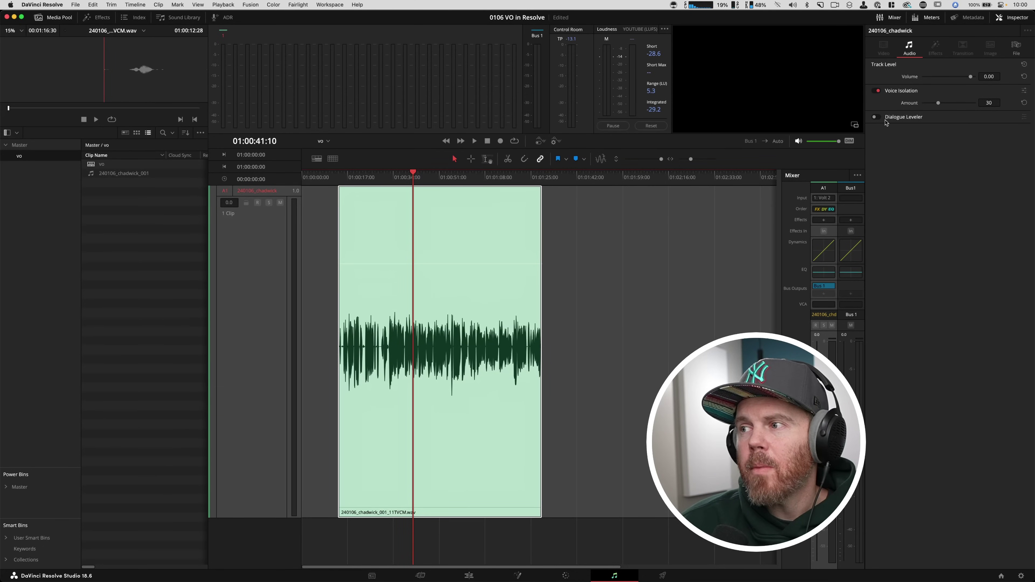
Step: Enable Dialogue Leveler on the voiceover clip in Optimize moderate levels mode, output gain 2.0
left_click(874, 117)
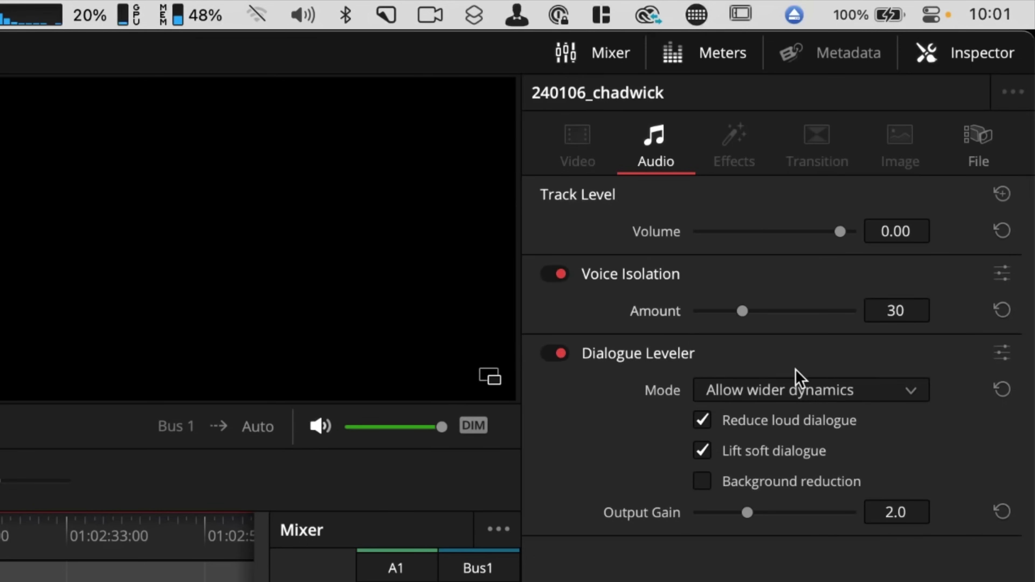
left_click(913, 394)
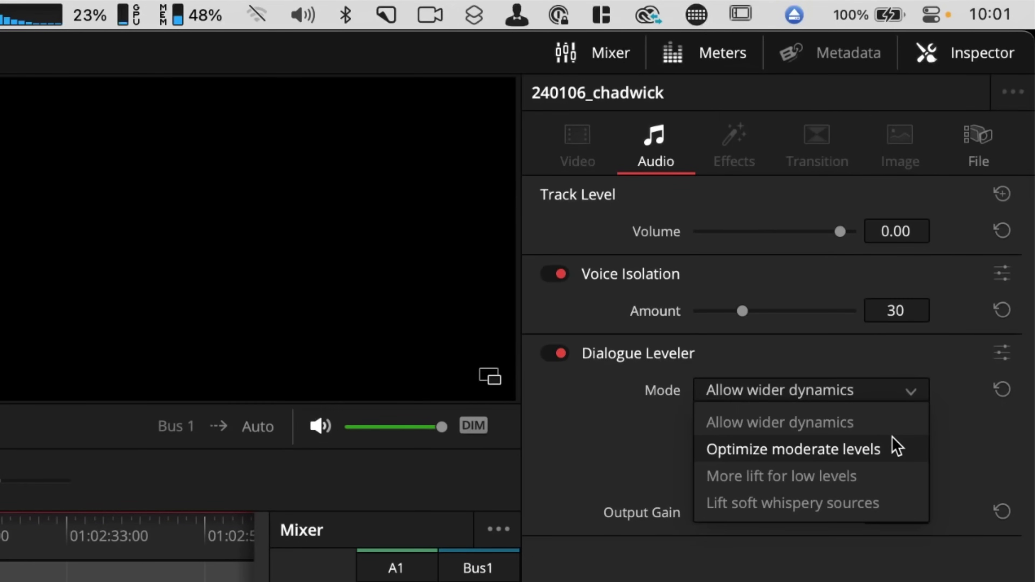
left_click(898, 452)
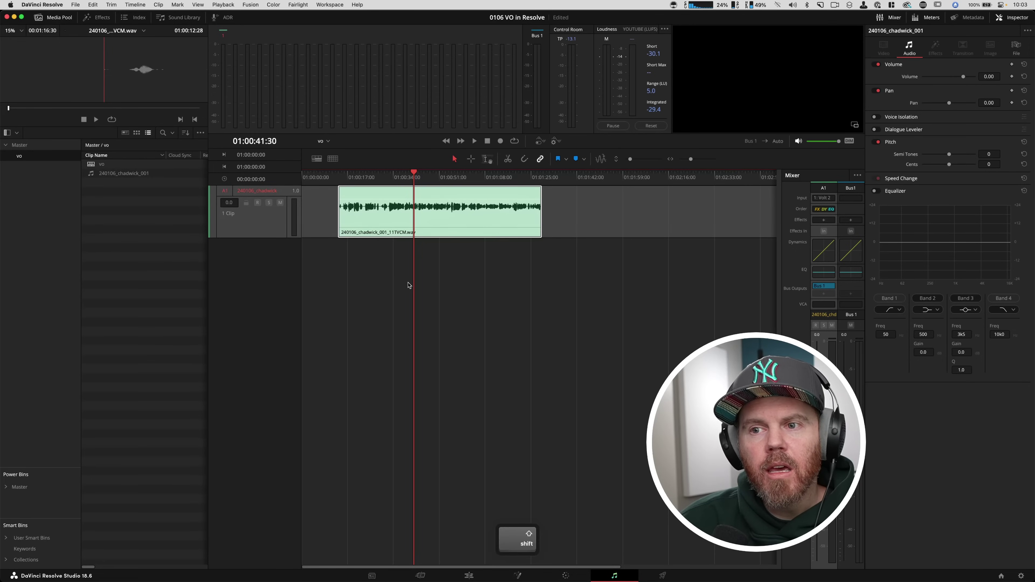
scroll(409, 286, "up", 1)
scroll(409, 285, "up", 1)
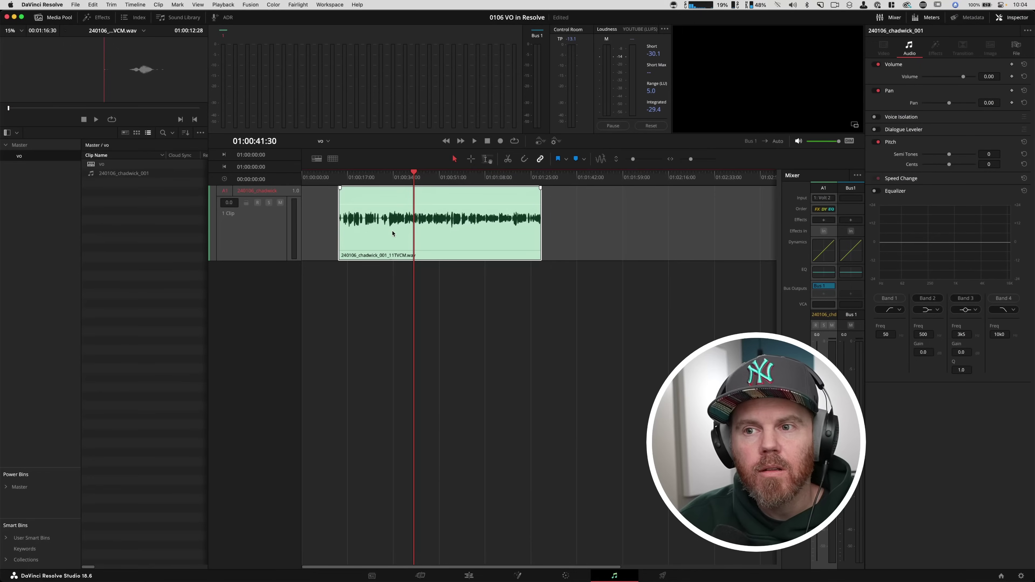
left_click(288, 246)
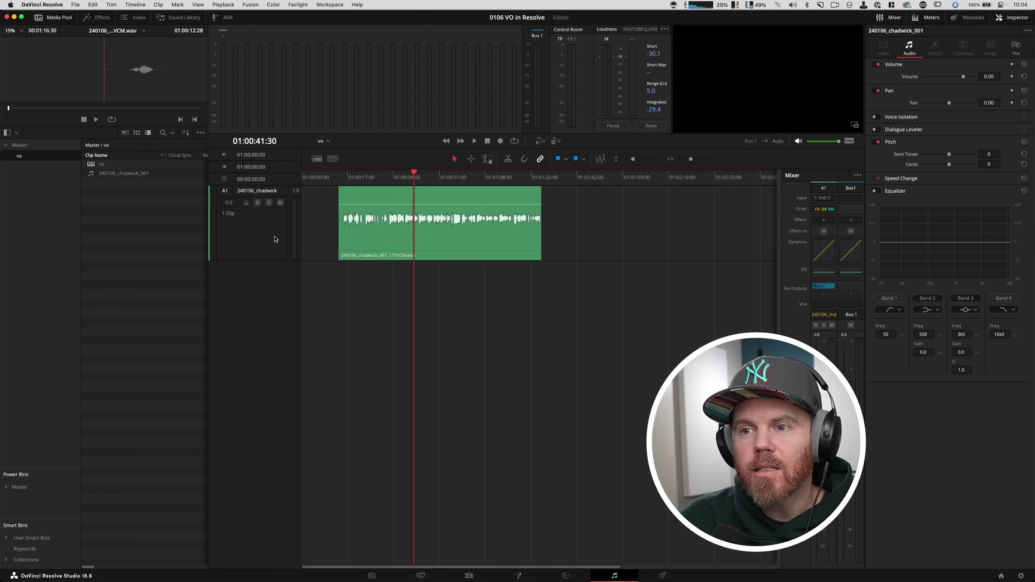
left_click(342, 233)
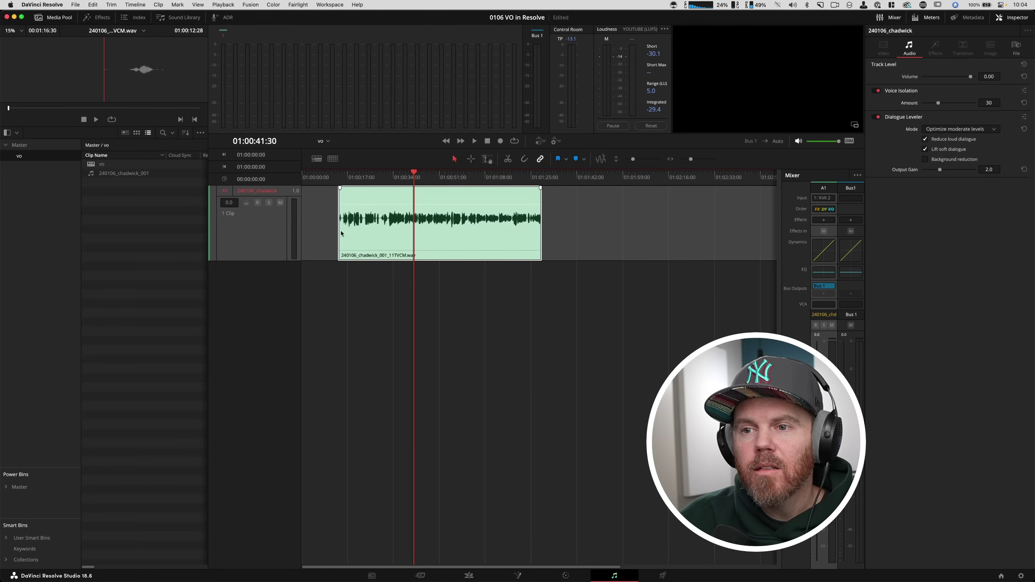
Step: Bounce the Bus 1 mix to a new track with Bounce Mix to Track
left_click(146, 5)
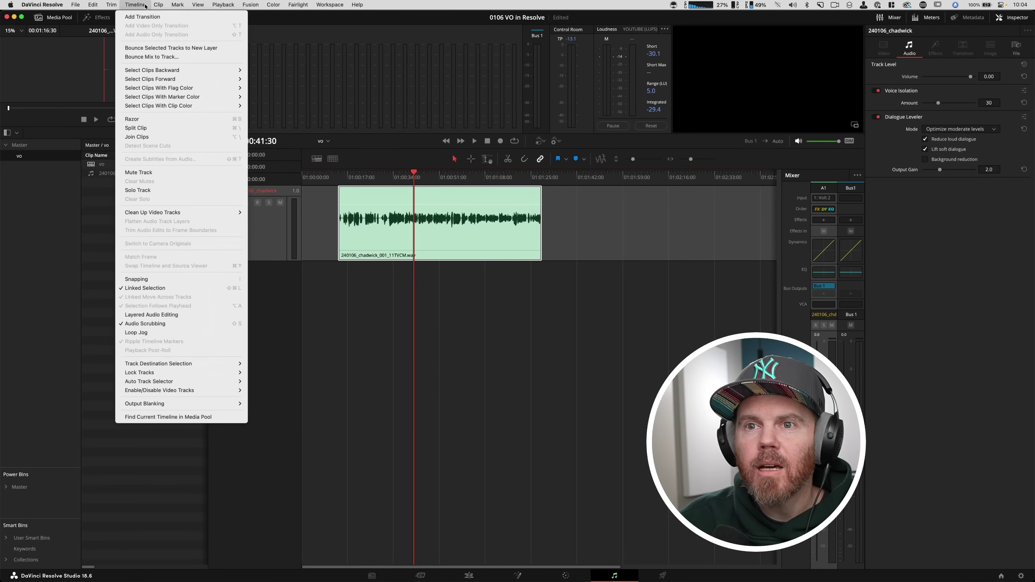
left_click(204, 57)
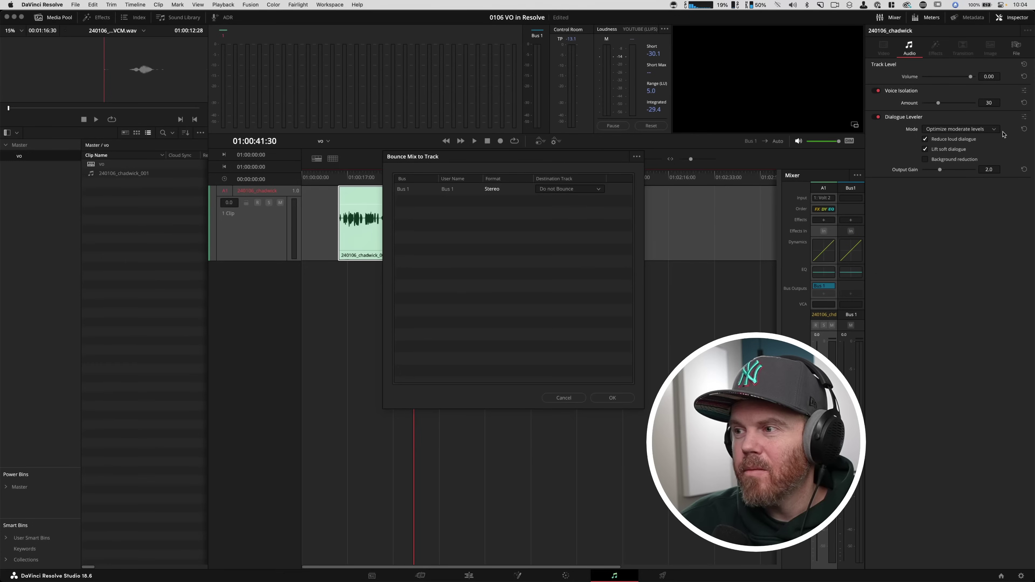
left_click(582, 191)
left_click(585, 210)
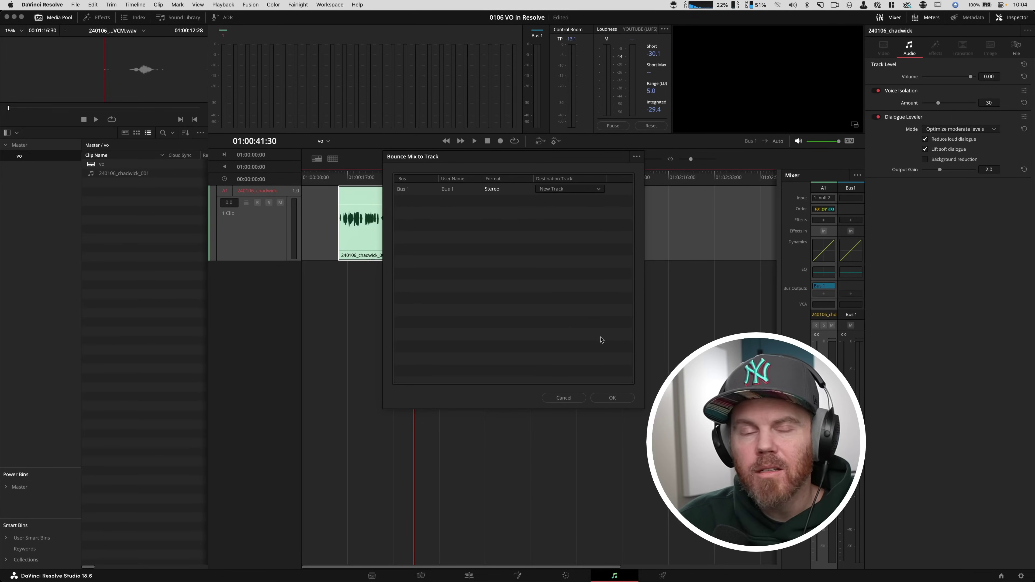
left_click(613, 398)
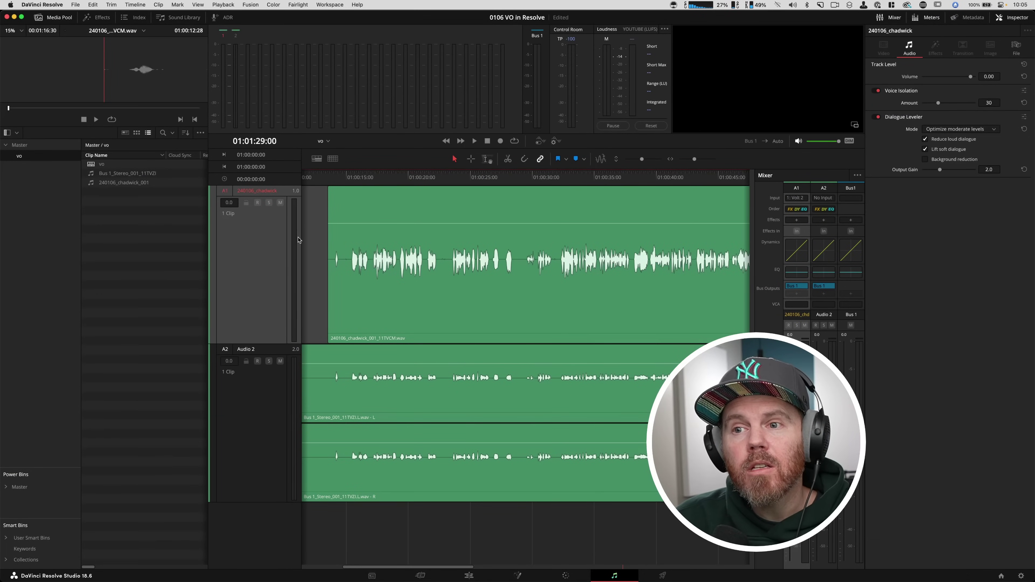
Step: Solo the Audio 2 track and play the bounced clip, reading about -30 LUFS integrated
left_click(281, 203)
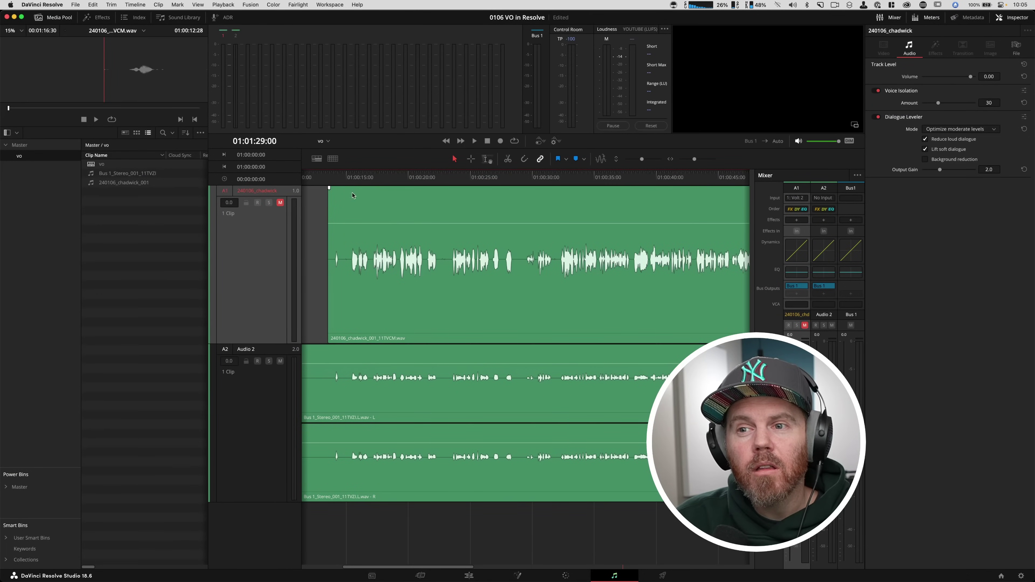
left_click(269, 361)
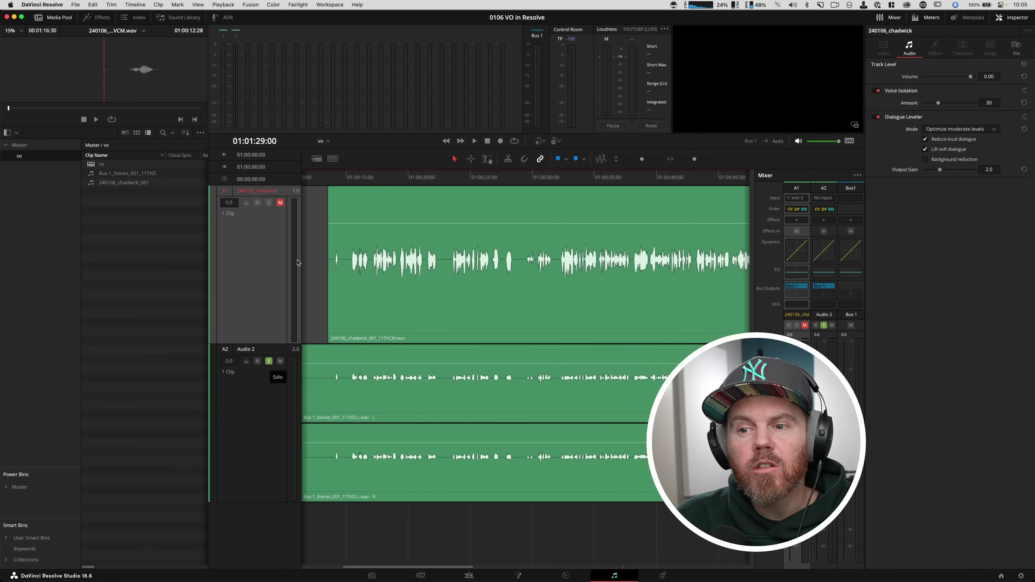
left_click(281, 203)
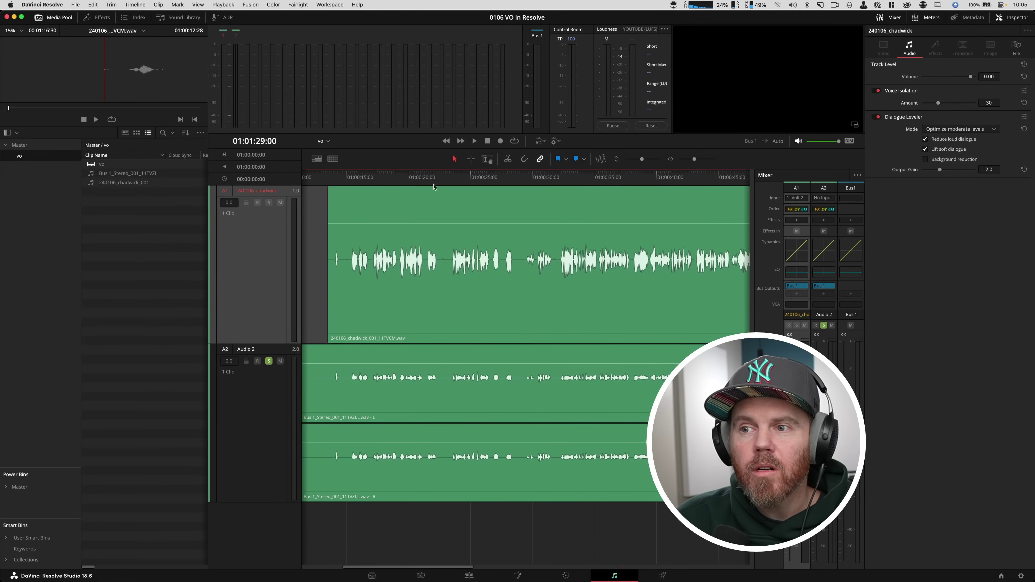
left_click(559, 189)
key("space")
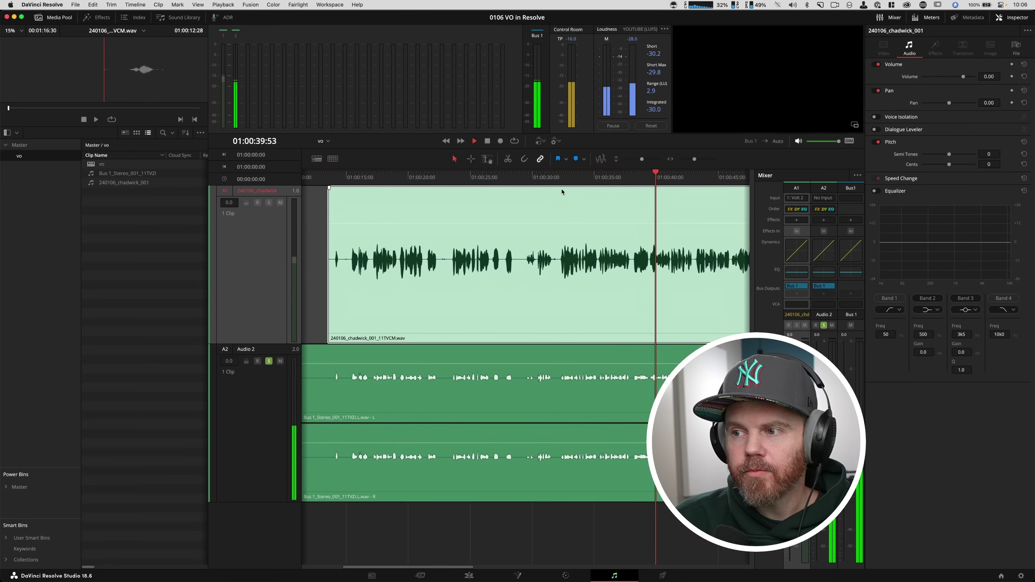
scroll(569, 256, "right", 3)
scroll(569, 256, "right", 3)
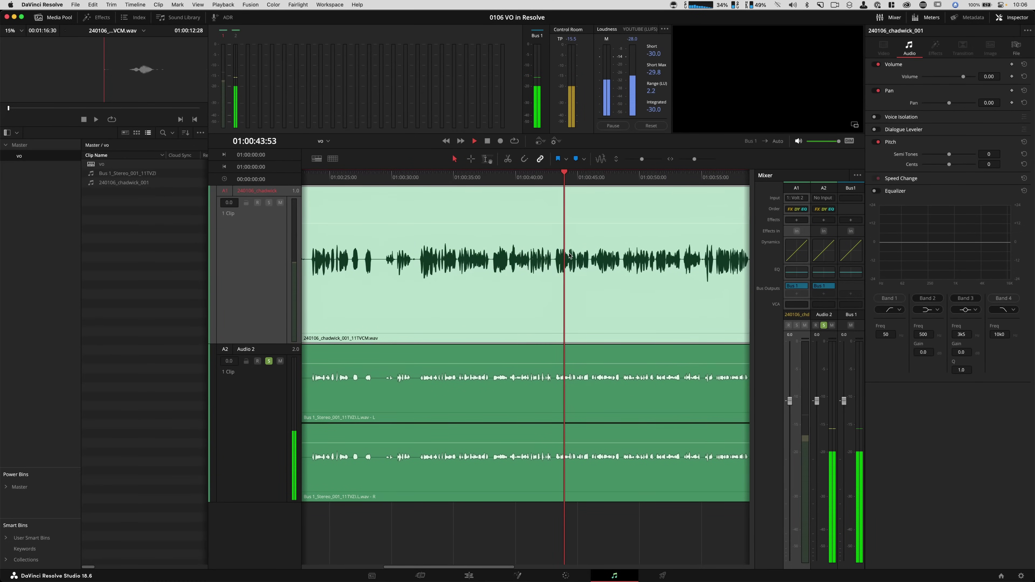
scroll(569, 256, "right", 3)
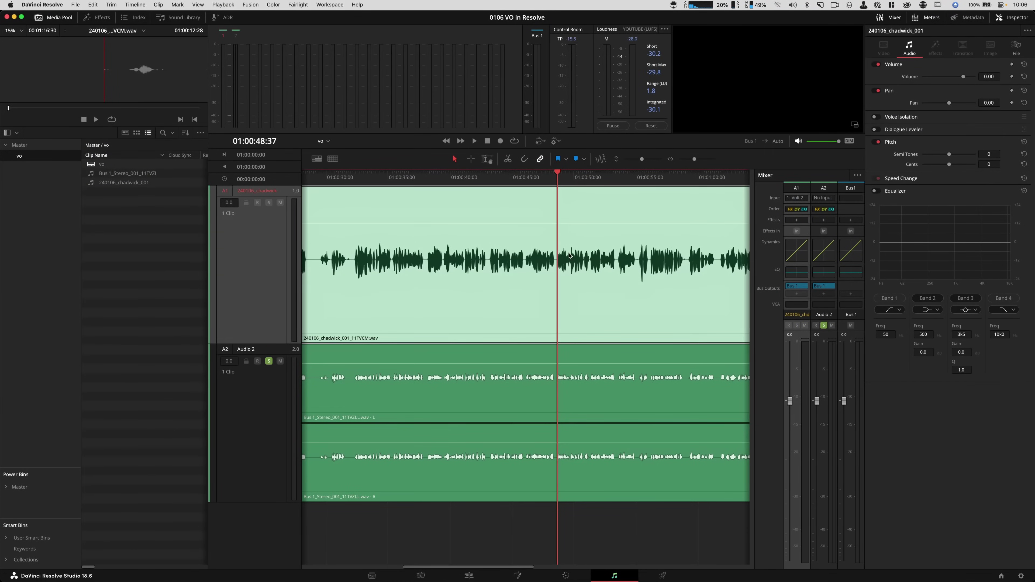
Step: Normalize the bounced Bus 1 stereo clip to YouTube's -14 LUFS target, -1.0 dBTP
left_click(459, 402)
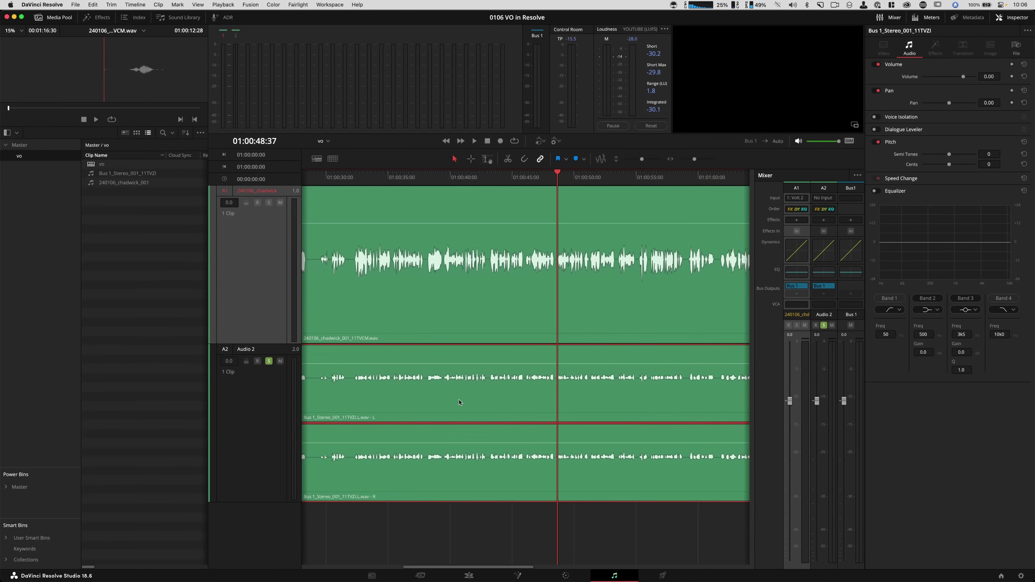
right_click(443, 385)
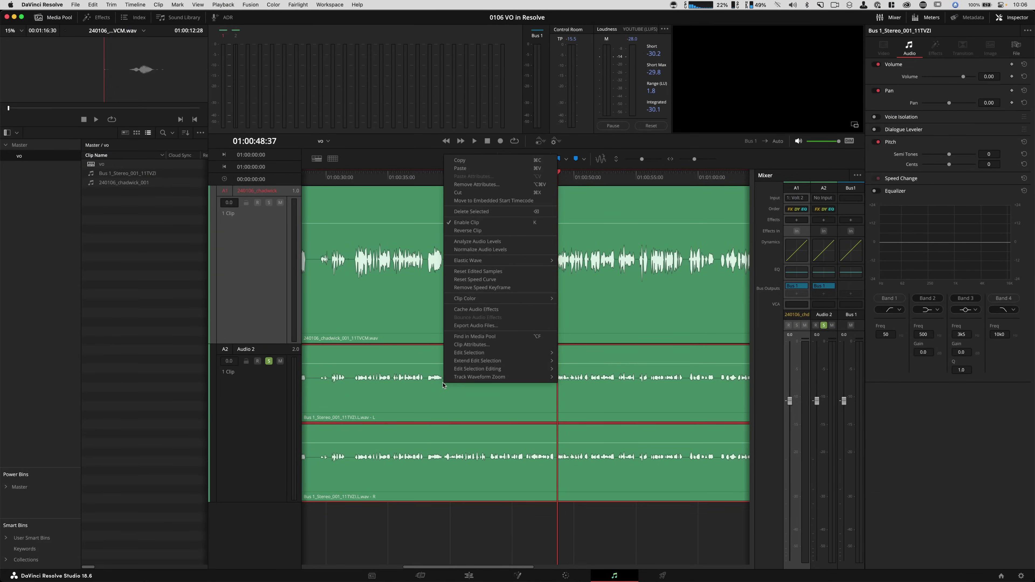
left_click(514, 250)
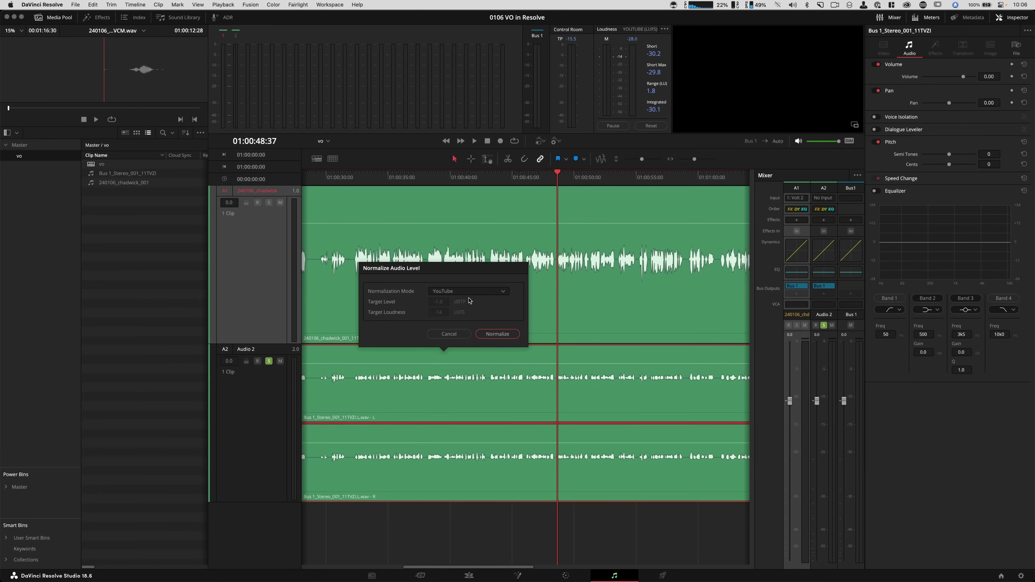
left_click(498, 334)
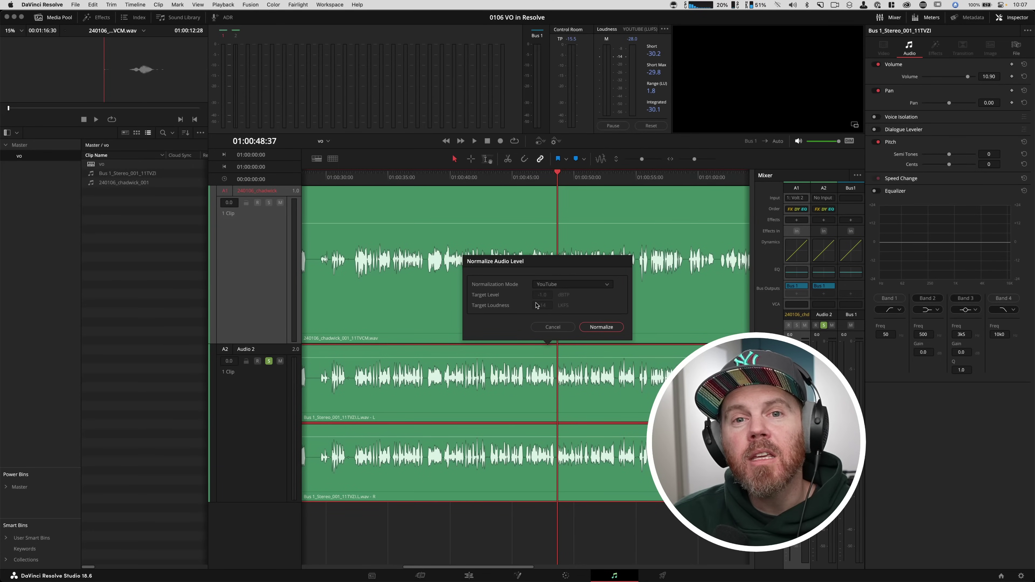
Step: Cancel normalization, reset the Loudness meter and measure the A2 bounce at -19.3 LUFS integrated
left_click(553, 327)
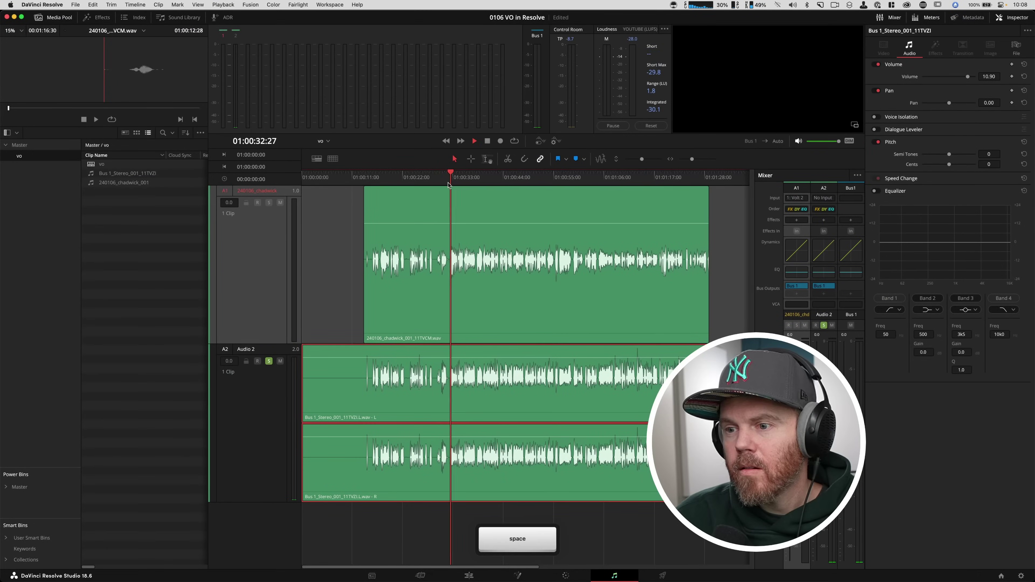
left_click(651, 126)
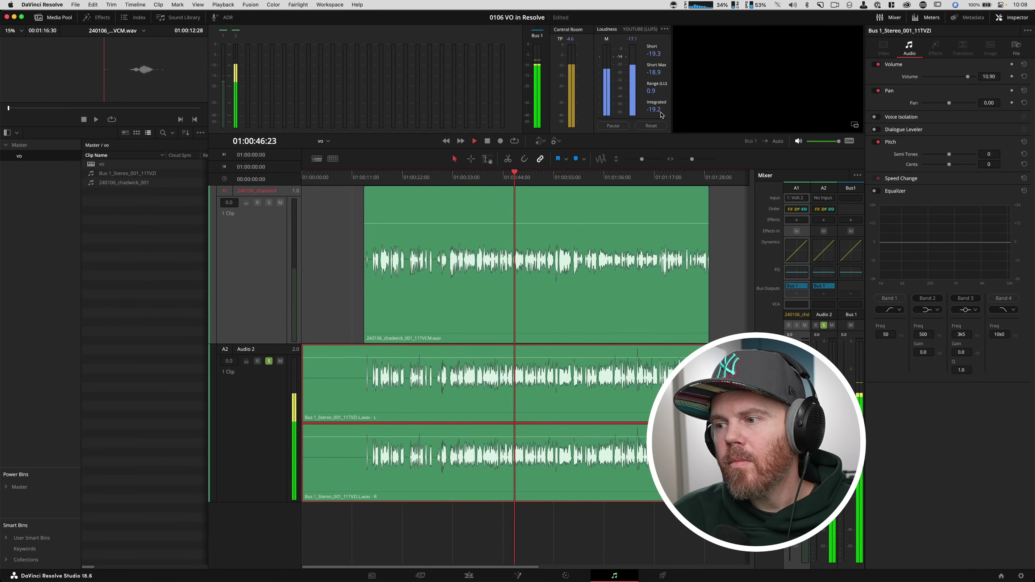
key("space")
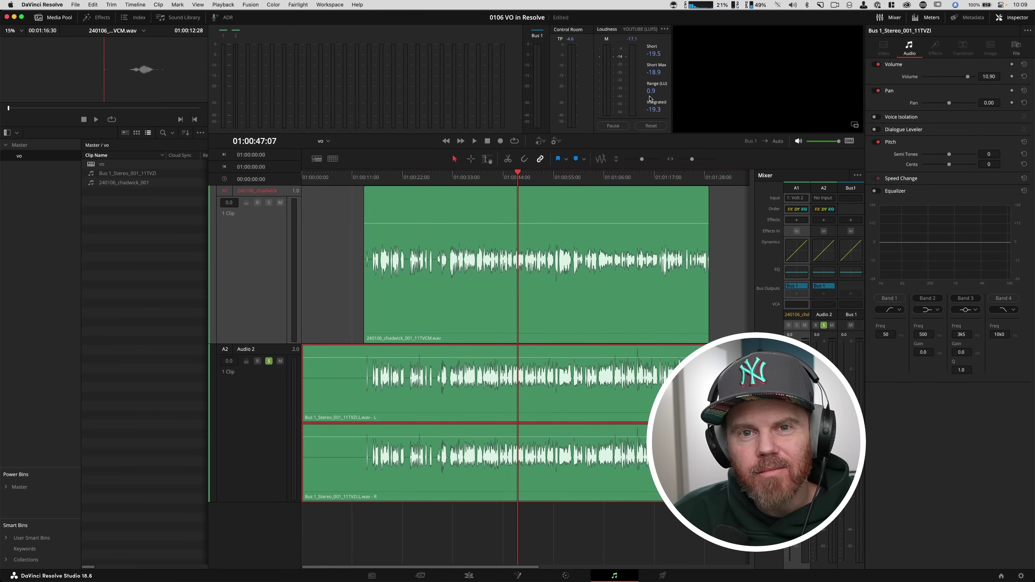
left_click(481, 288)
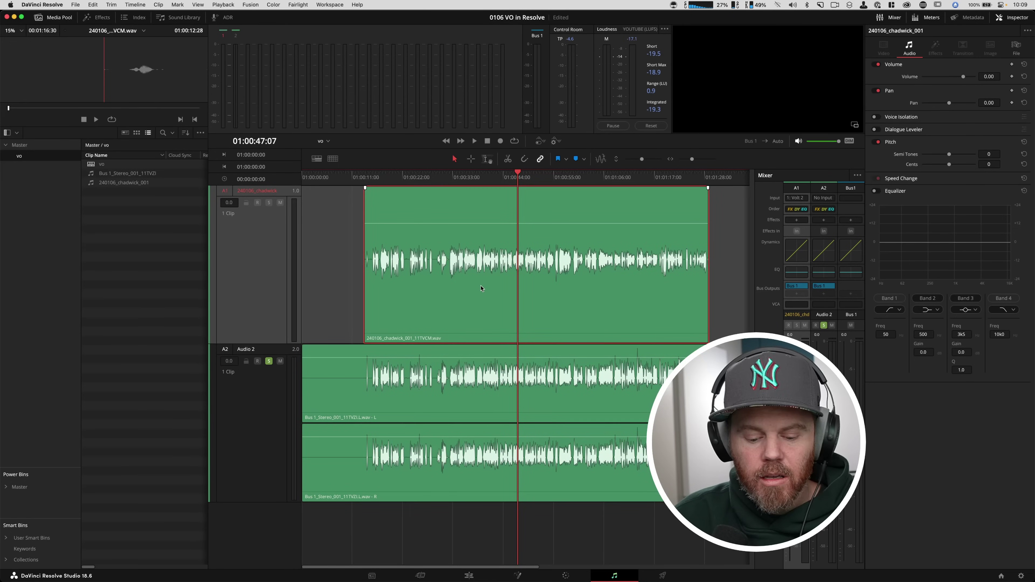
Step: Disable the A1 voice clip and add a Fairlight FX Limiter to Audio 2's first effects slot
key("d")
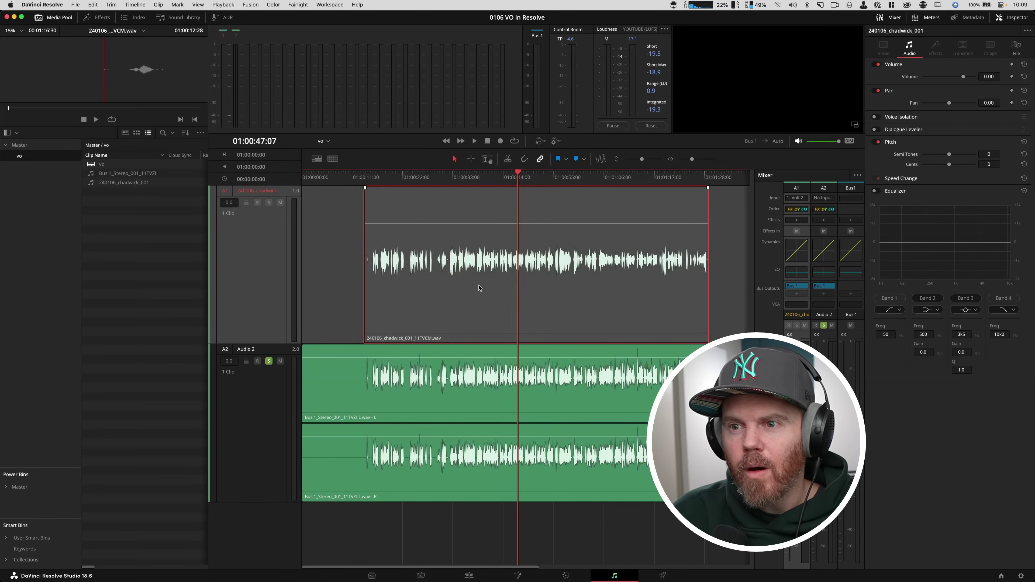
left_click(825, 220)
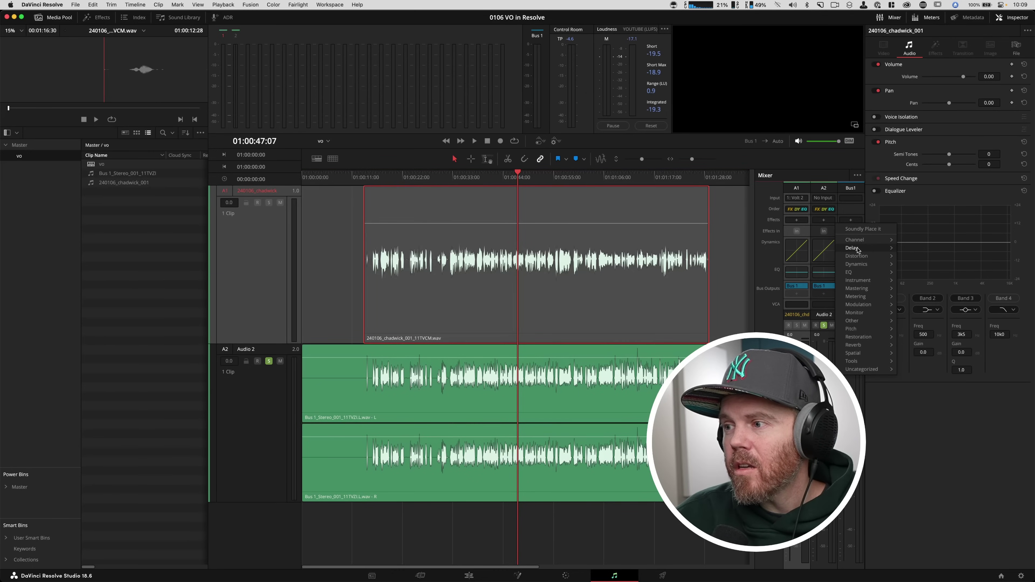
mouse_move(859, 264)
mouse_move(933, 265)
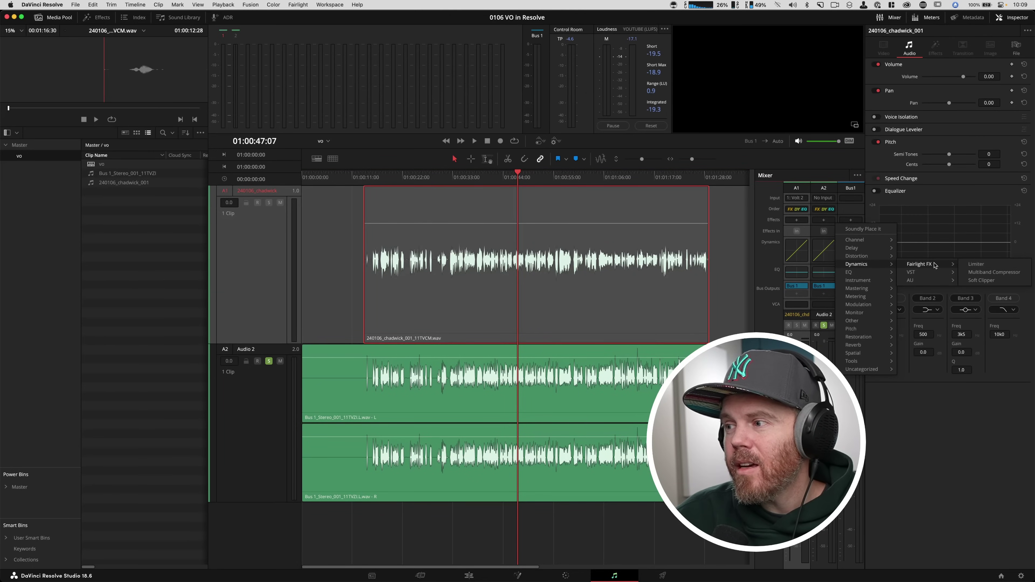
left_click(993, 265)
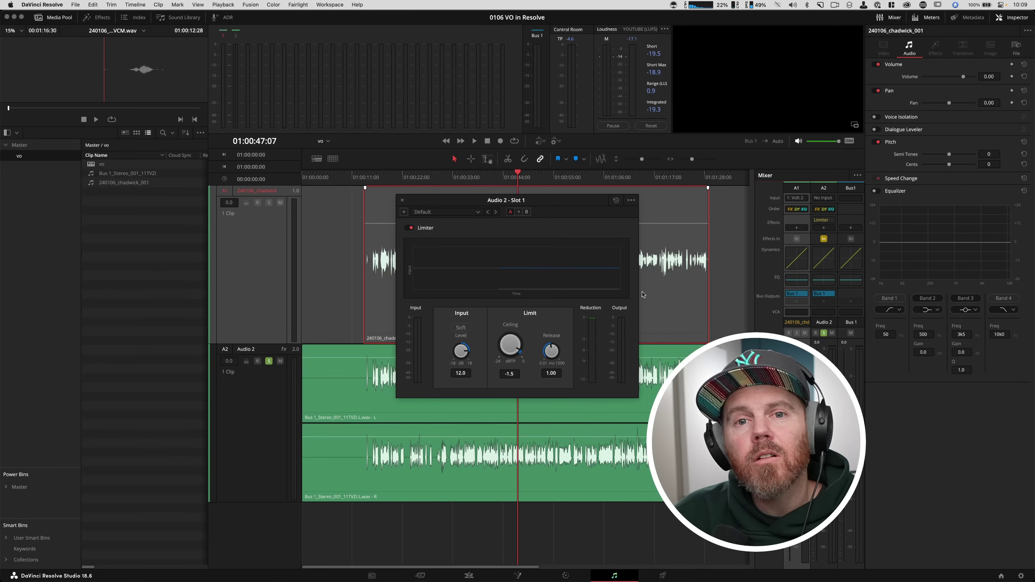
Step: Give the Audio 2 Limiter a -1.0 ceiling, 3.0 dB input level and Soft limiting
left_click_drag(558, 205, 383, 126)
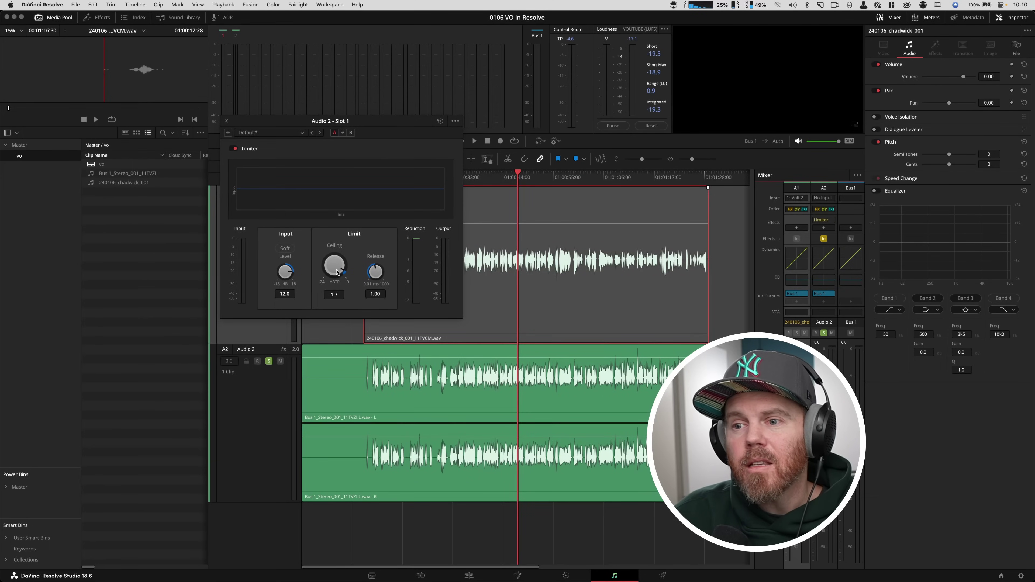
left_click_drag(340, 275, 339, 272)
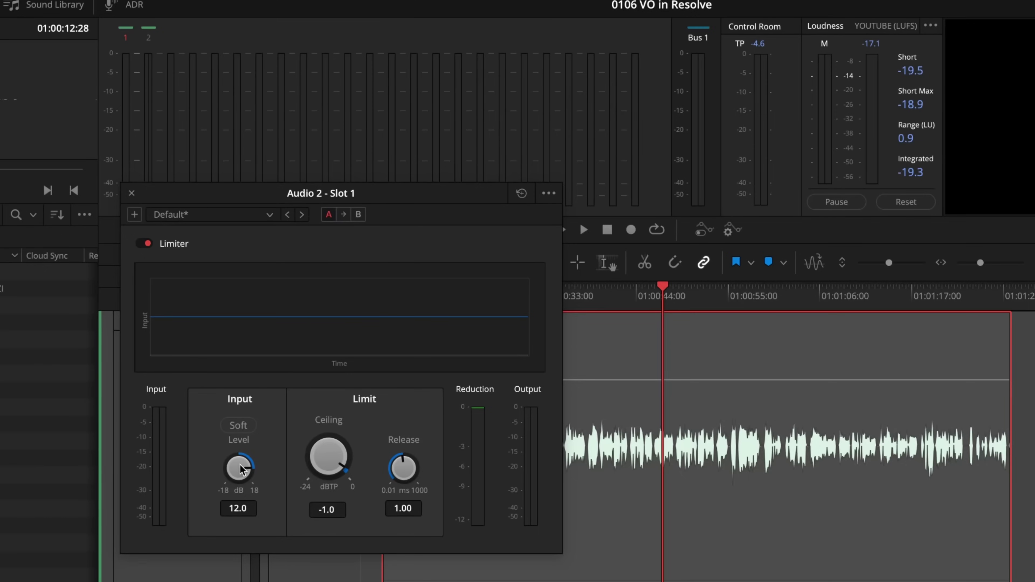
left_click_drag(244, 469, 189, 485)
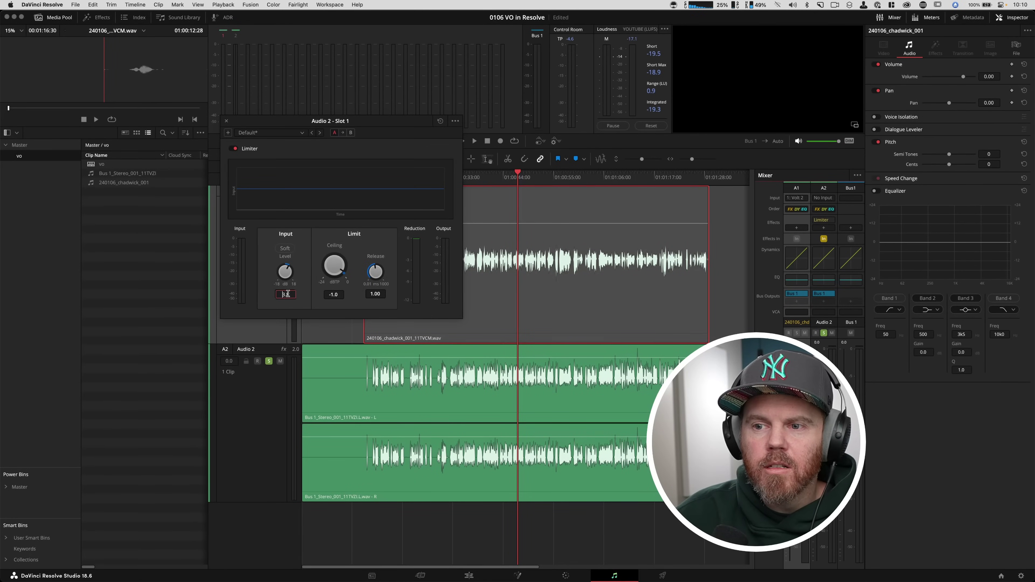
key("Return")
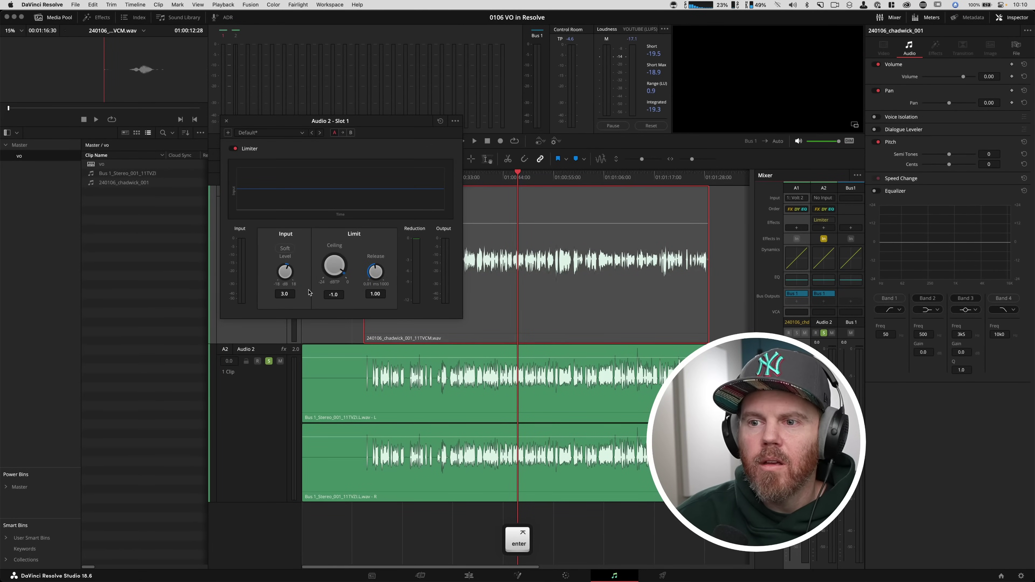
left_click(285, 248)
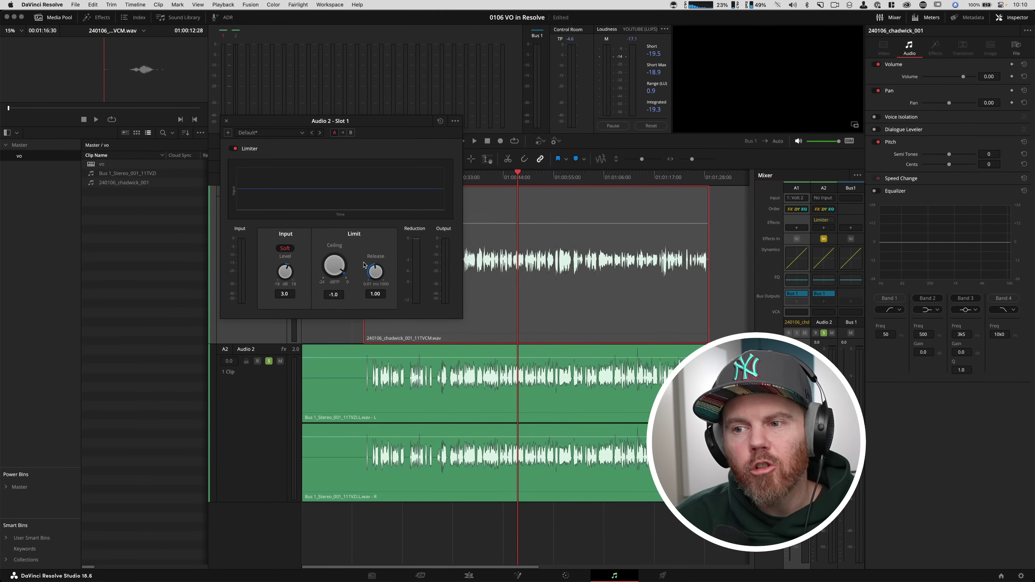
left_click_drag(341, 133, 298, 142)
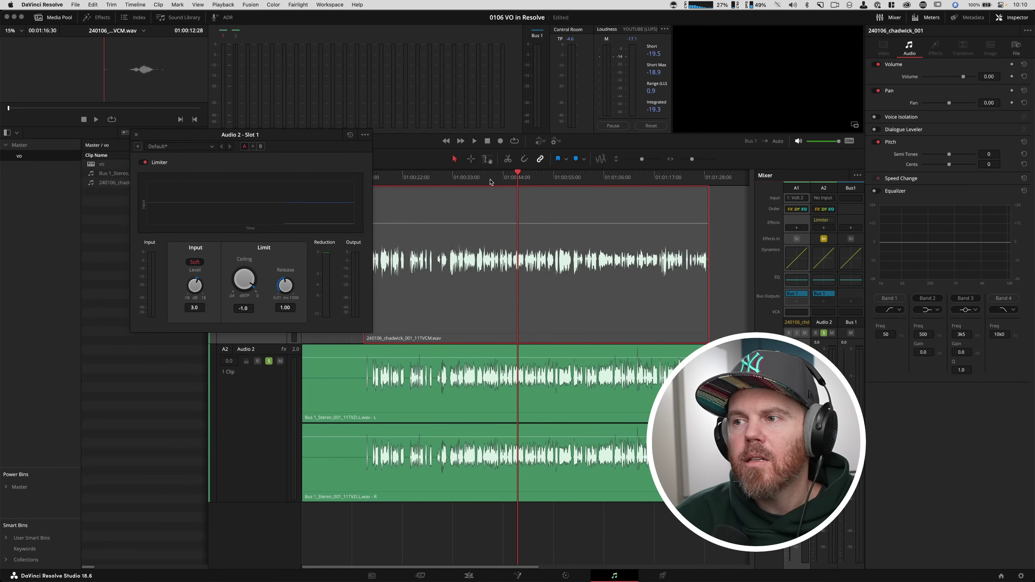
left_click_drag(490, 182, 477, 191)
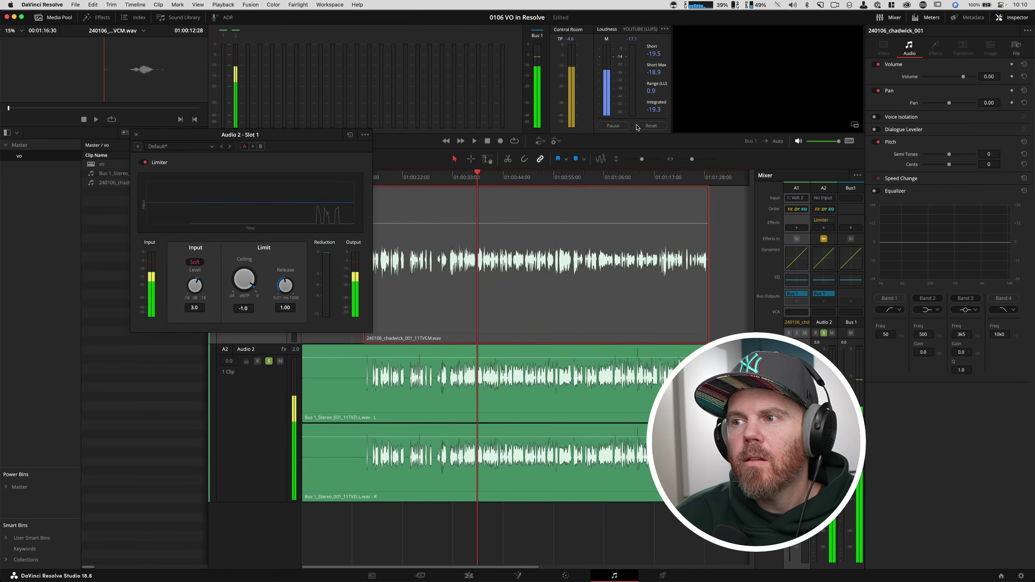
Step: Reset the Loudness meter and measure the limited voiceover at about -16.3 LUFS integrated
left_click(652, 126)
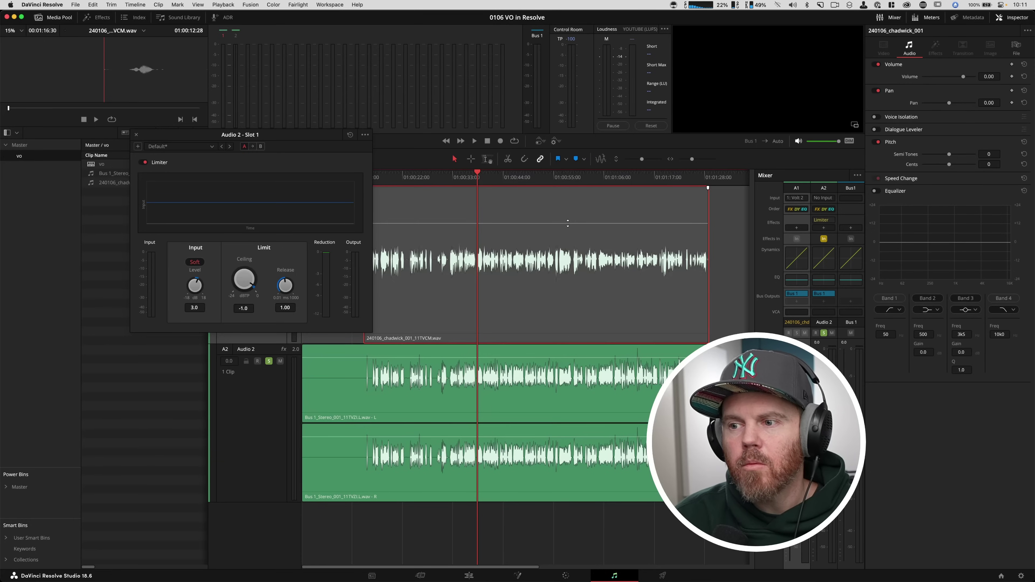
key("space")
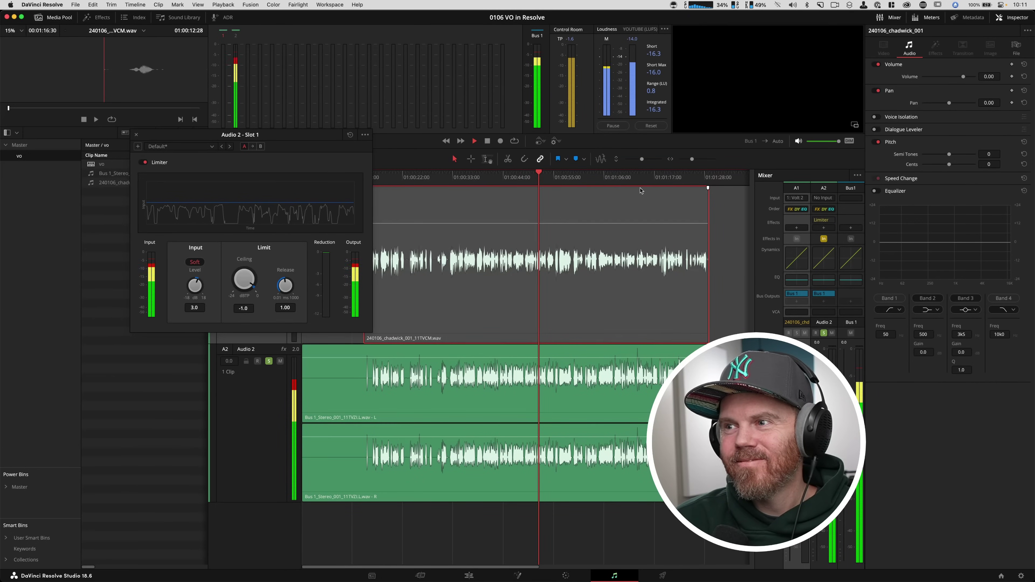
key("space")
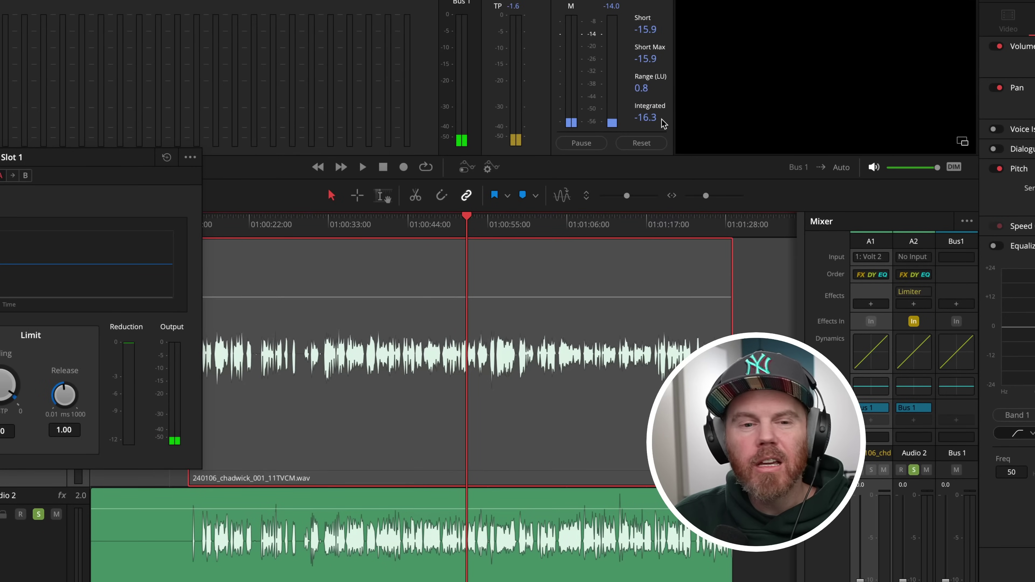
key("ctrl")
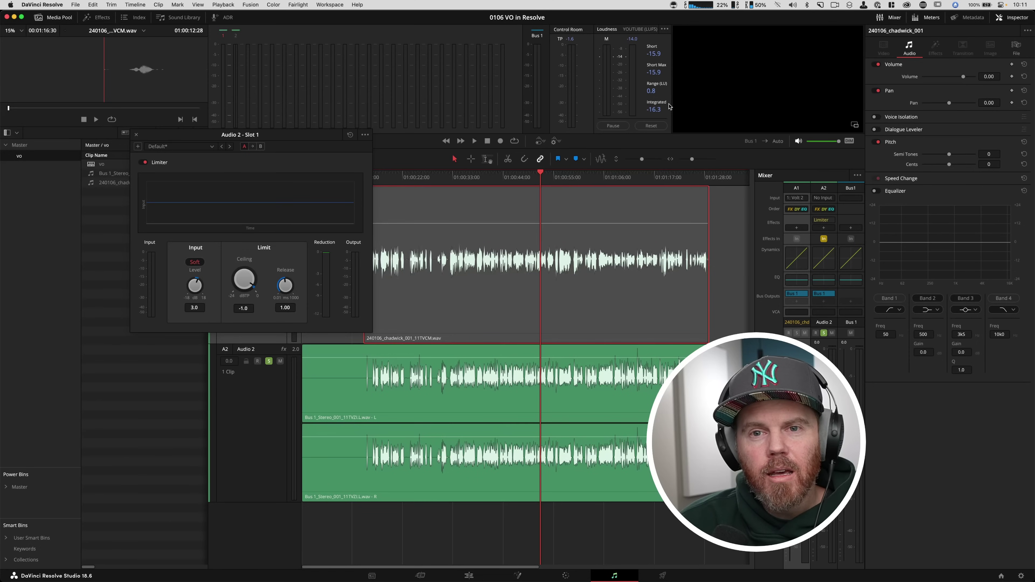
Step: Replay the voiceover to watch the Limiter graph stay below the -1.0 ceiling
left_click_drag(293, 134, 447, 131)
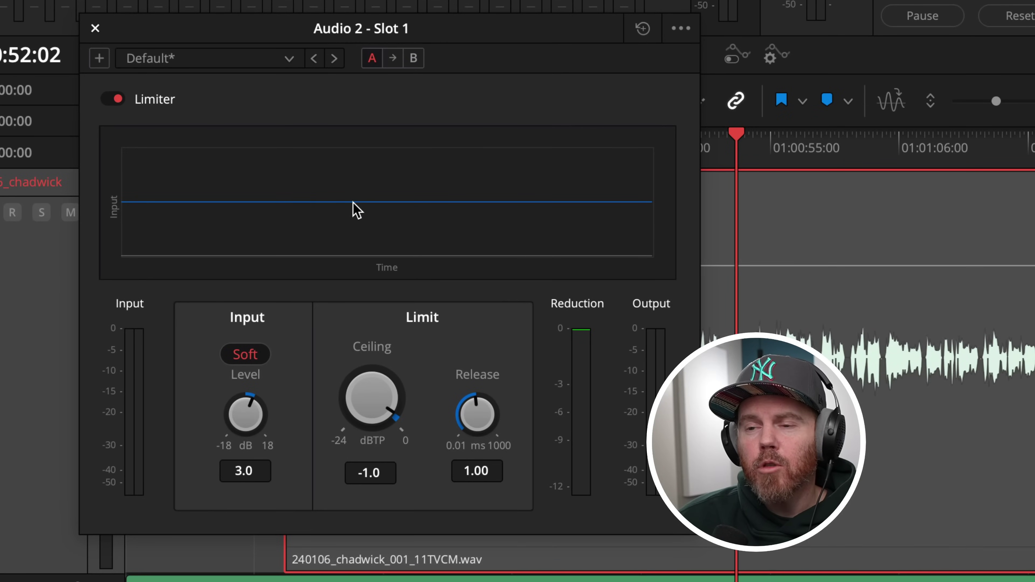
key("space")
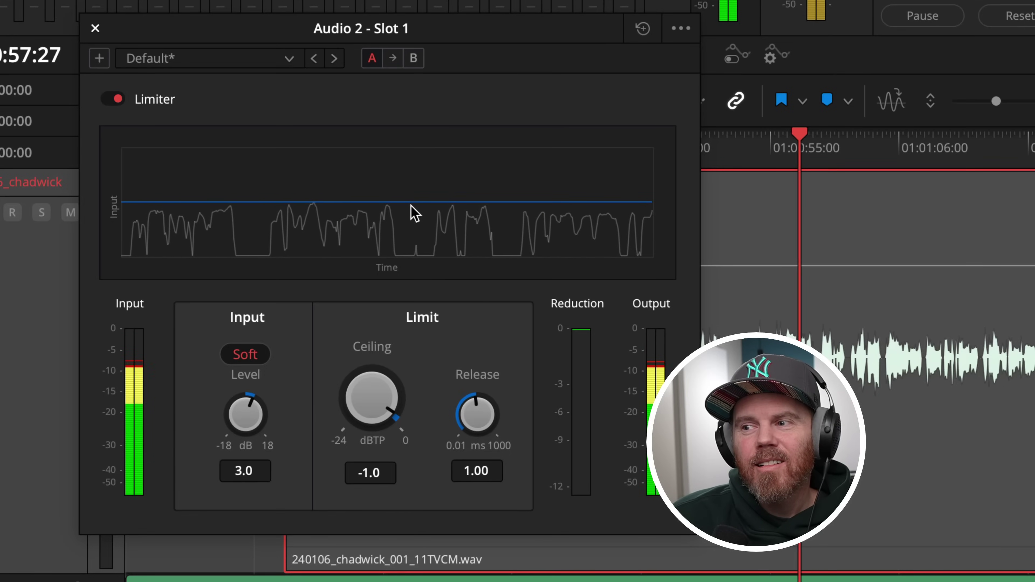
key("space")
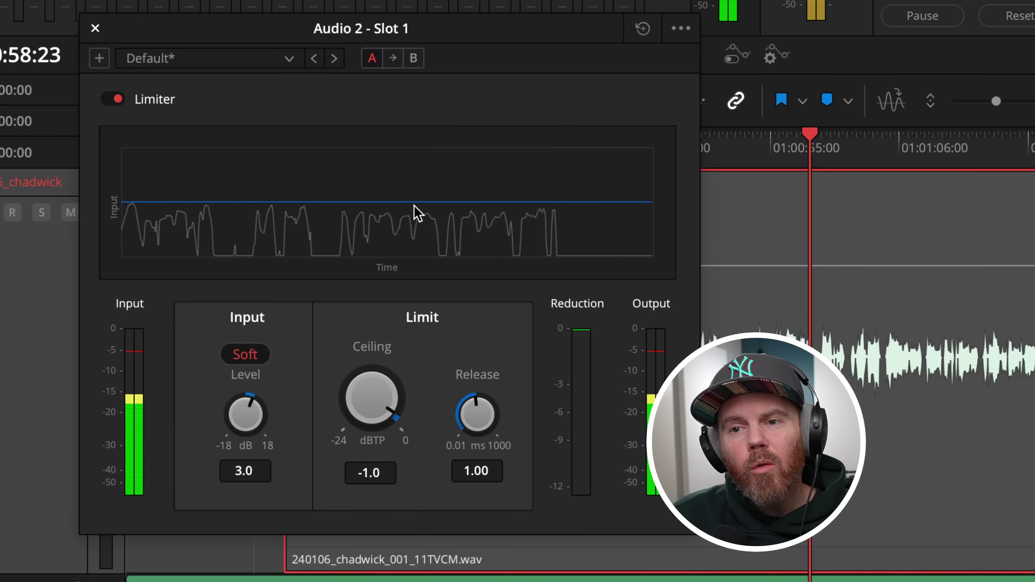